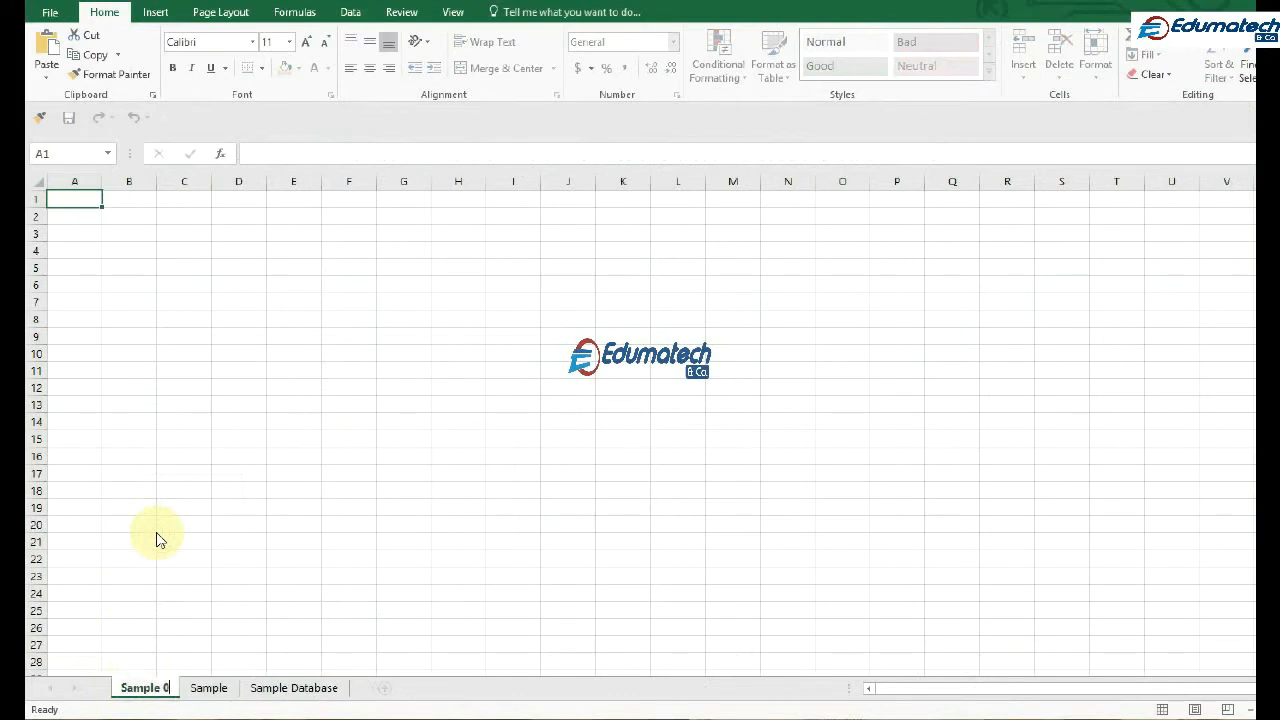
Finish renaming the first worksheet as Sample 0 and delete that worksheet
click(156, 540)
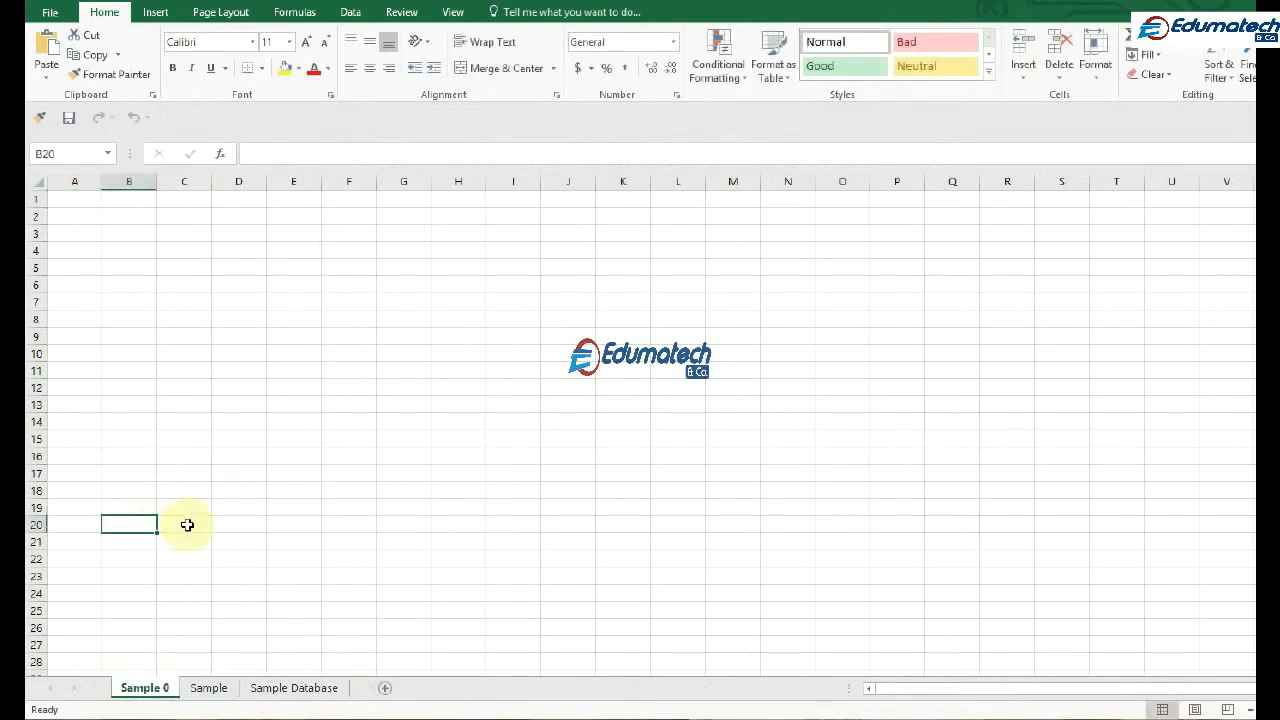
right_click(152, 698)
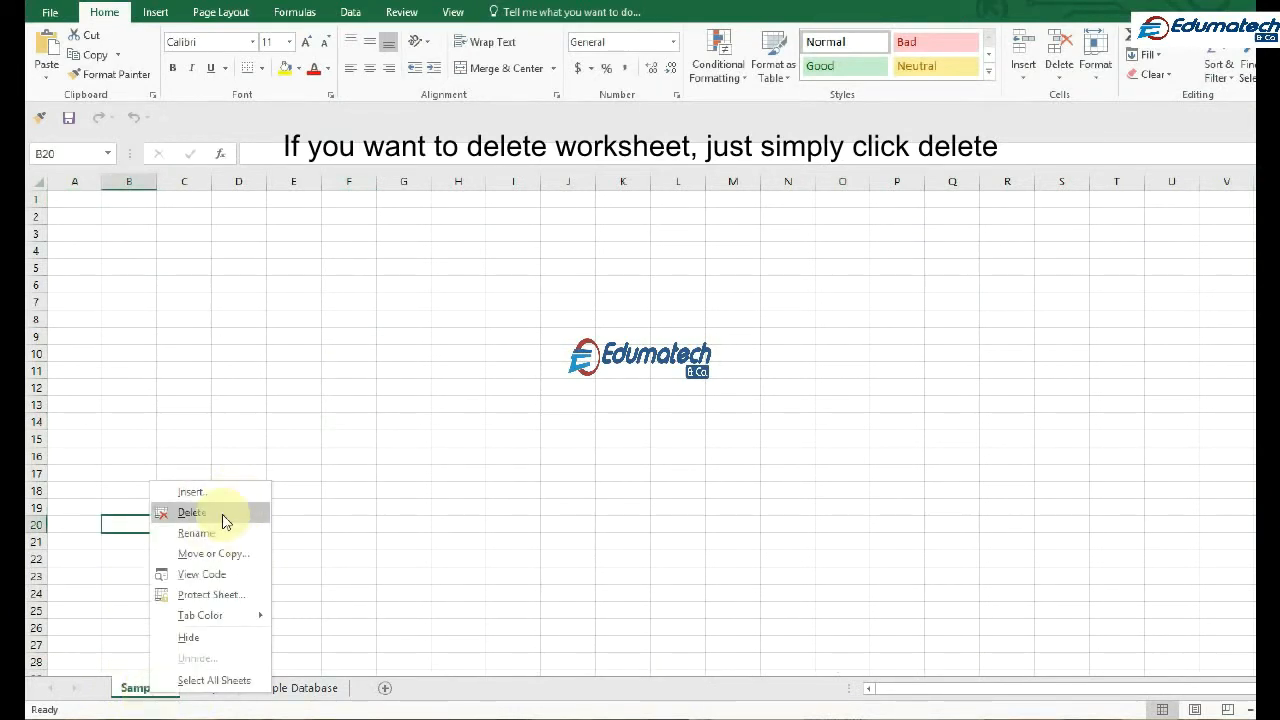
click(192, 512)
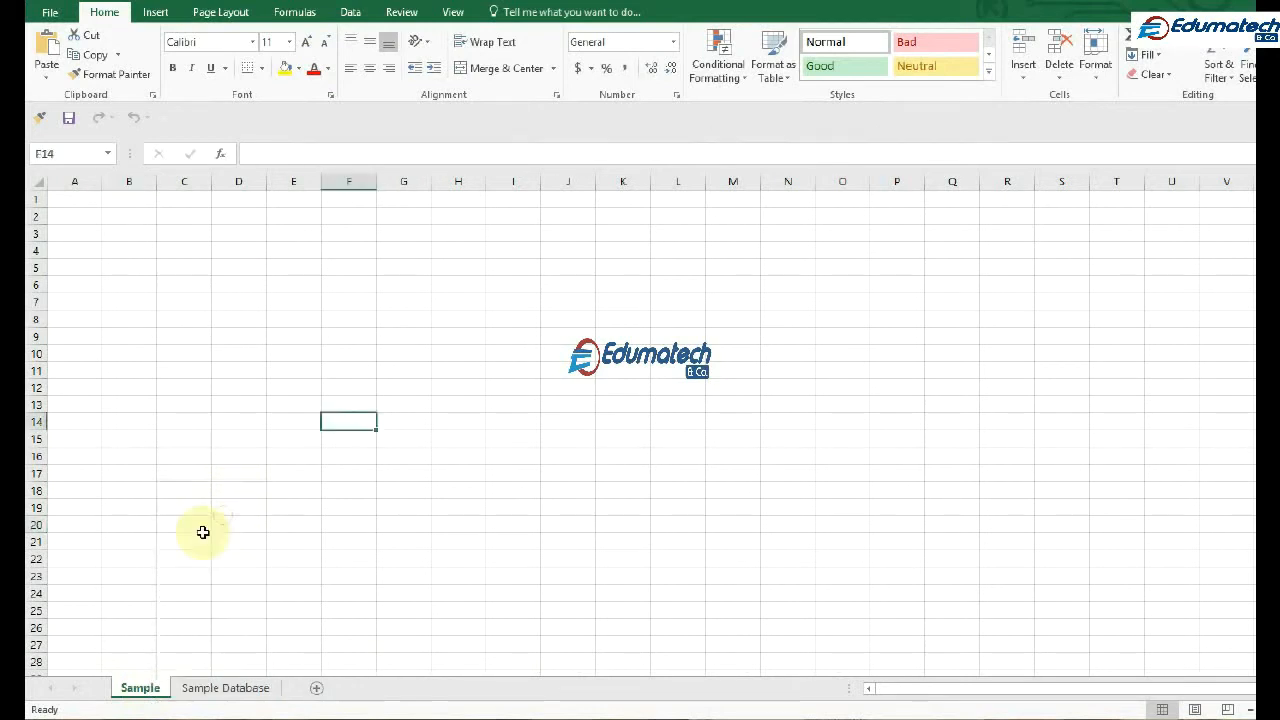
Hide the Sample worksheet and unhide it again
right_click(155, 692)
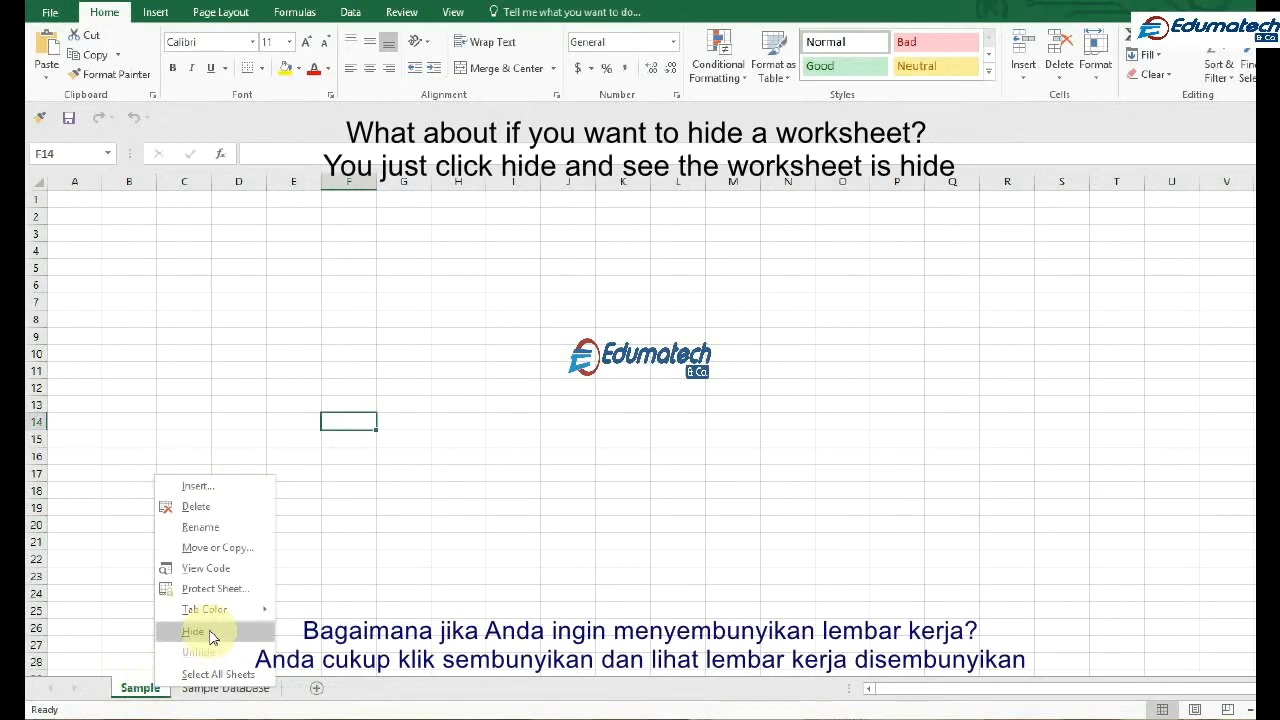
click(212, 635)
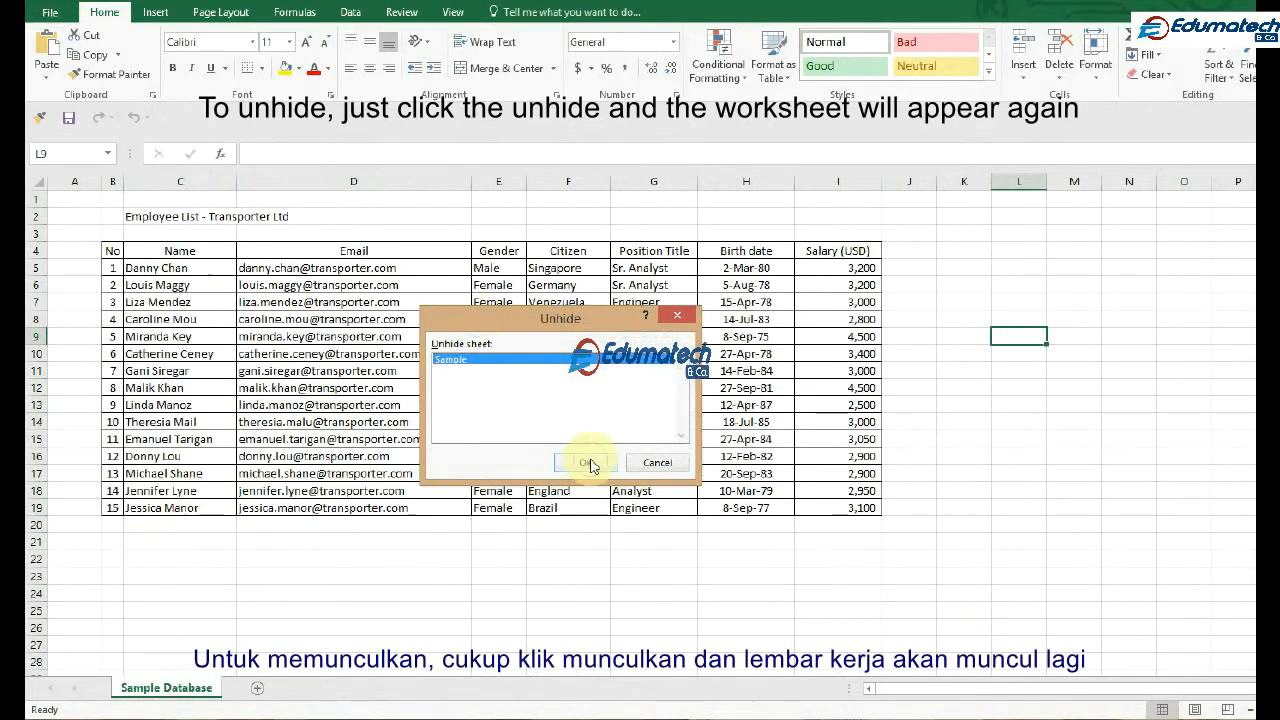
click(588, 463)
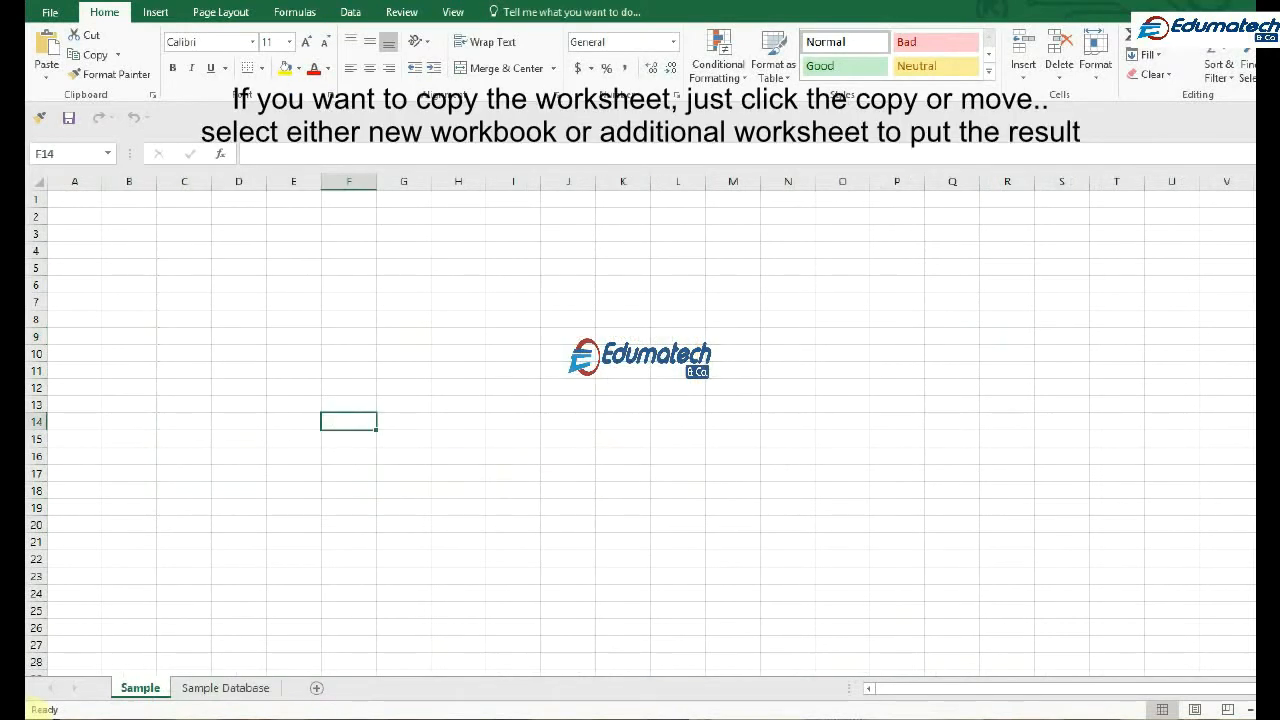
Create a copy of the Sample Database worksheet before Sample in Base database.xlsx and move the copy to the end of the sheets
click(246, 690)
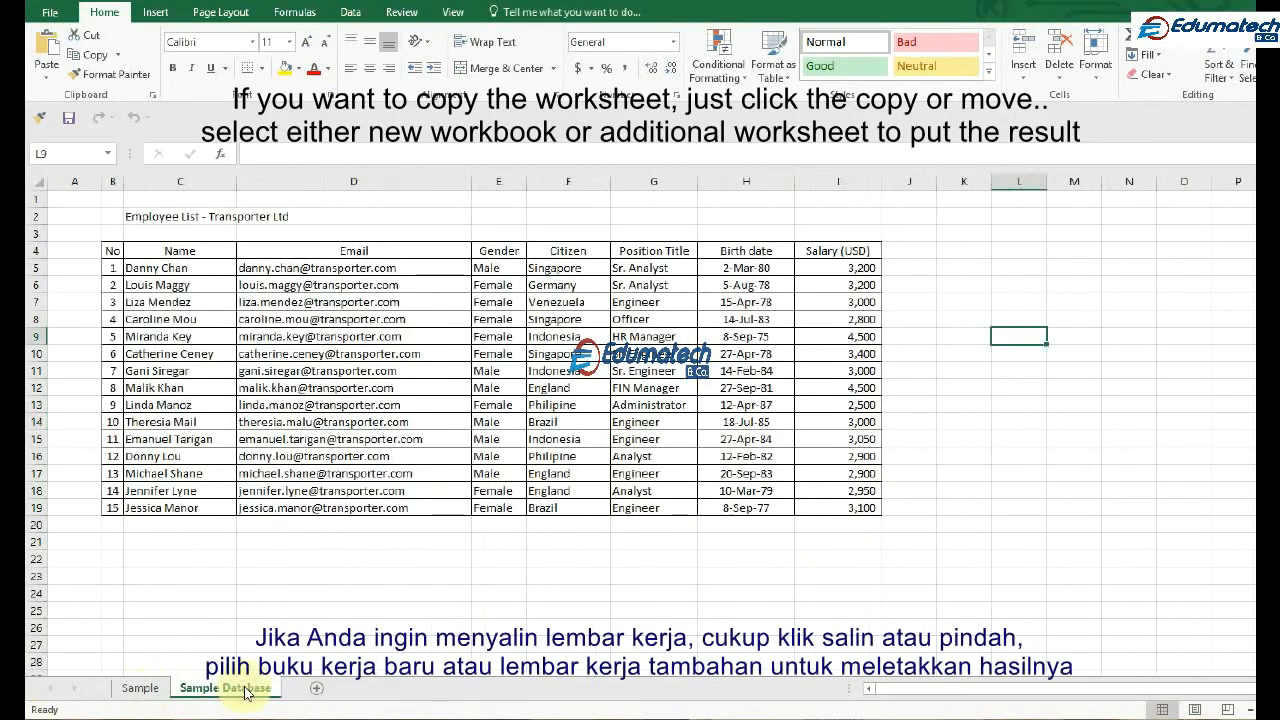
right_click(246, 690)
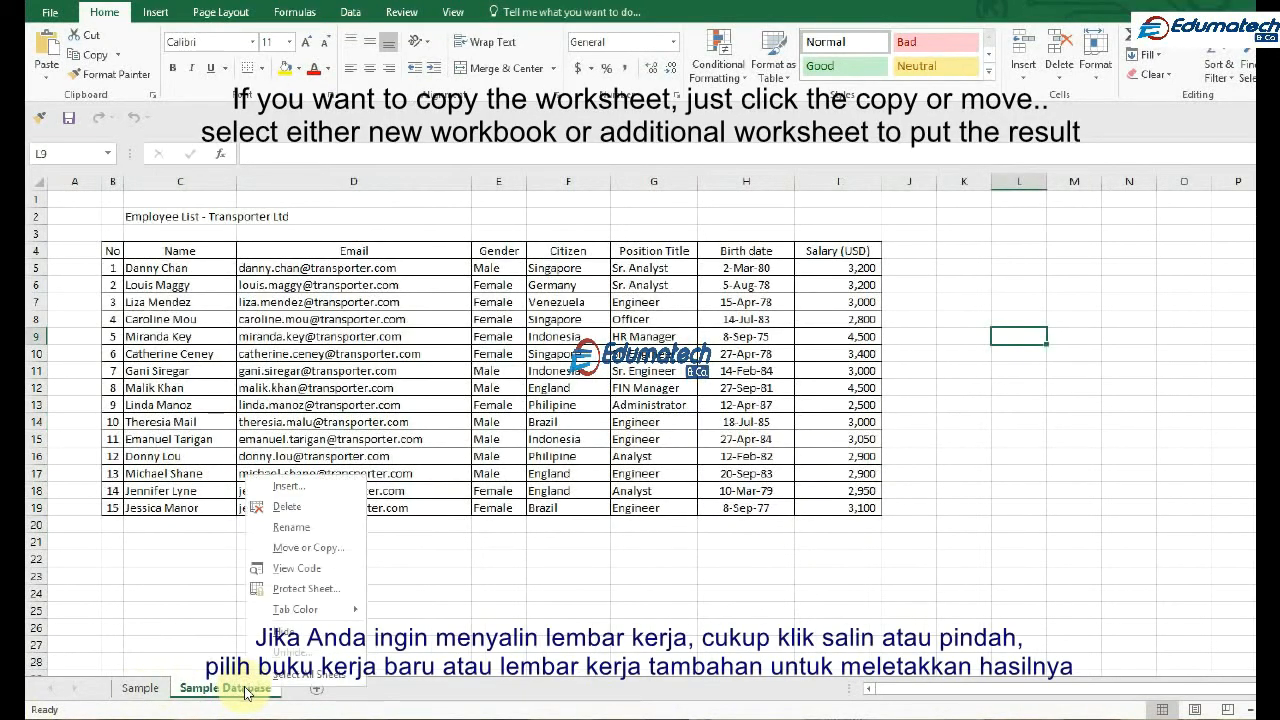
click(330, 550)
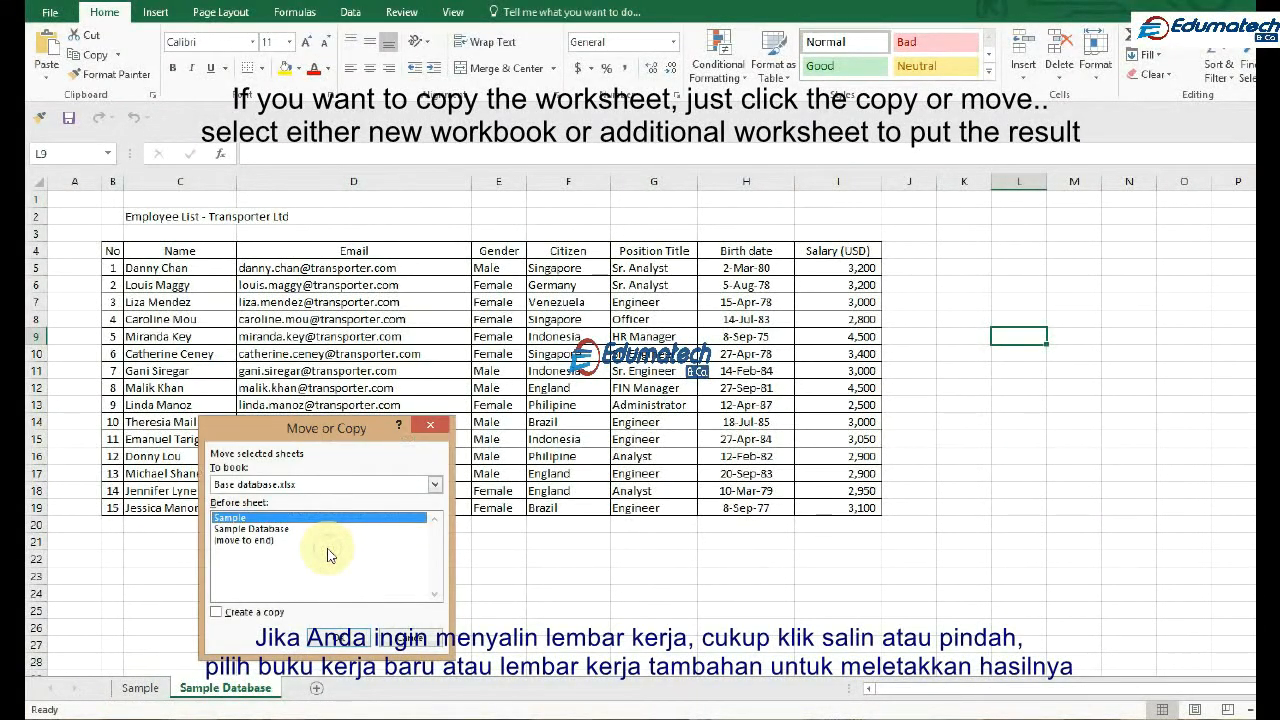
click(262, 485)
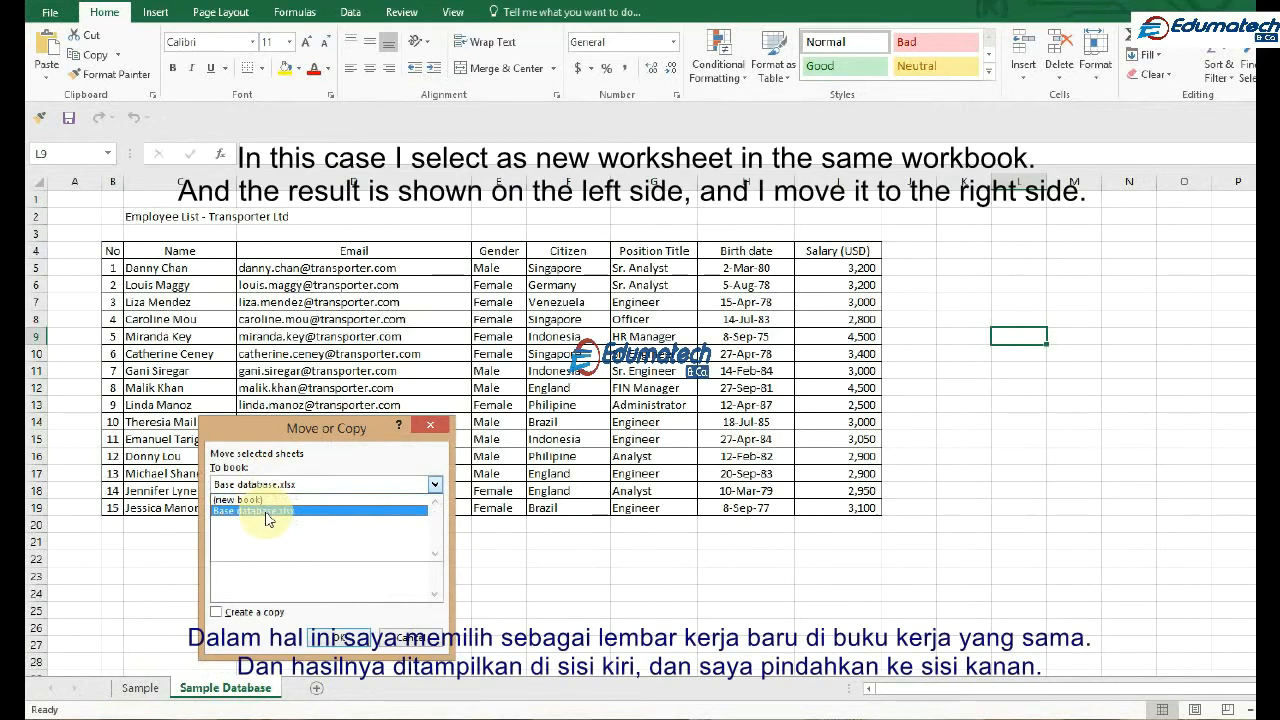
click(266, 512)
click(216, 612)
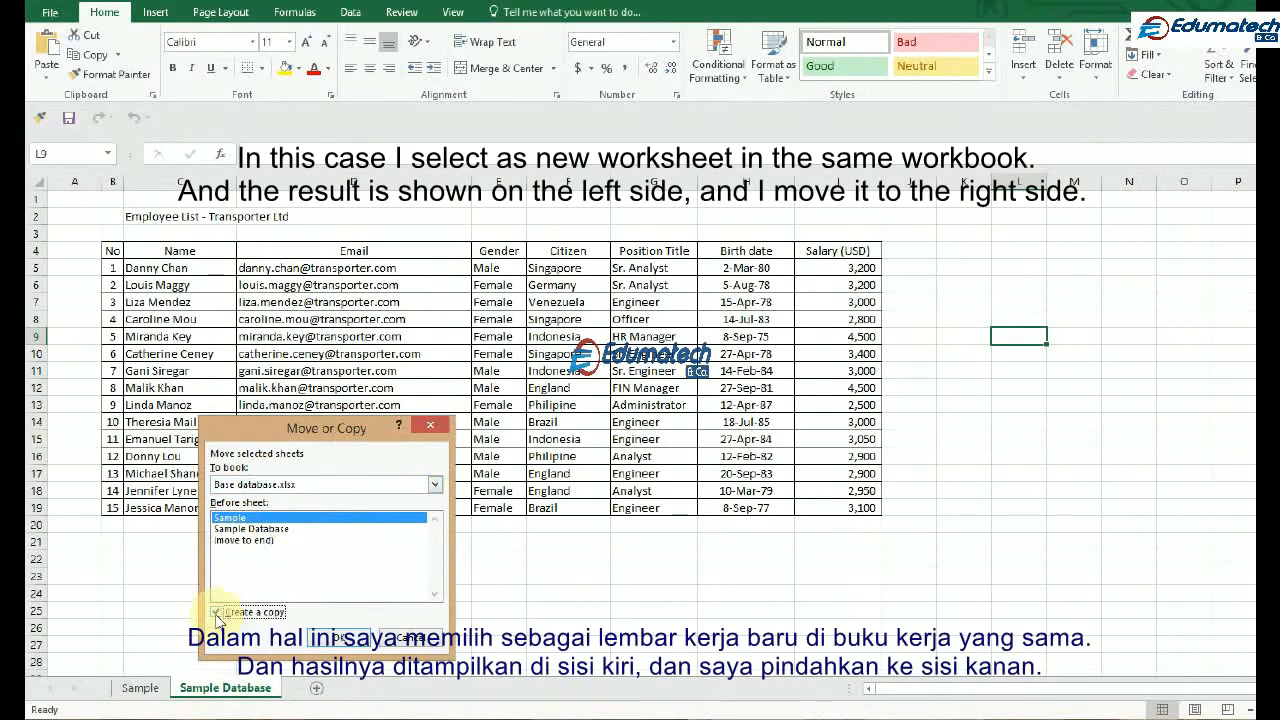
click(340, 638)
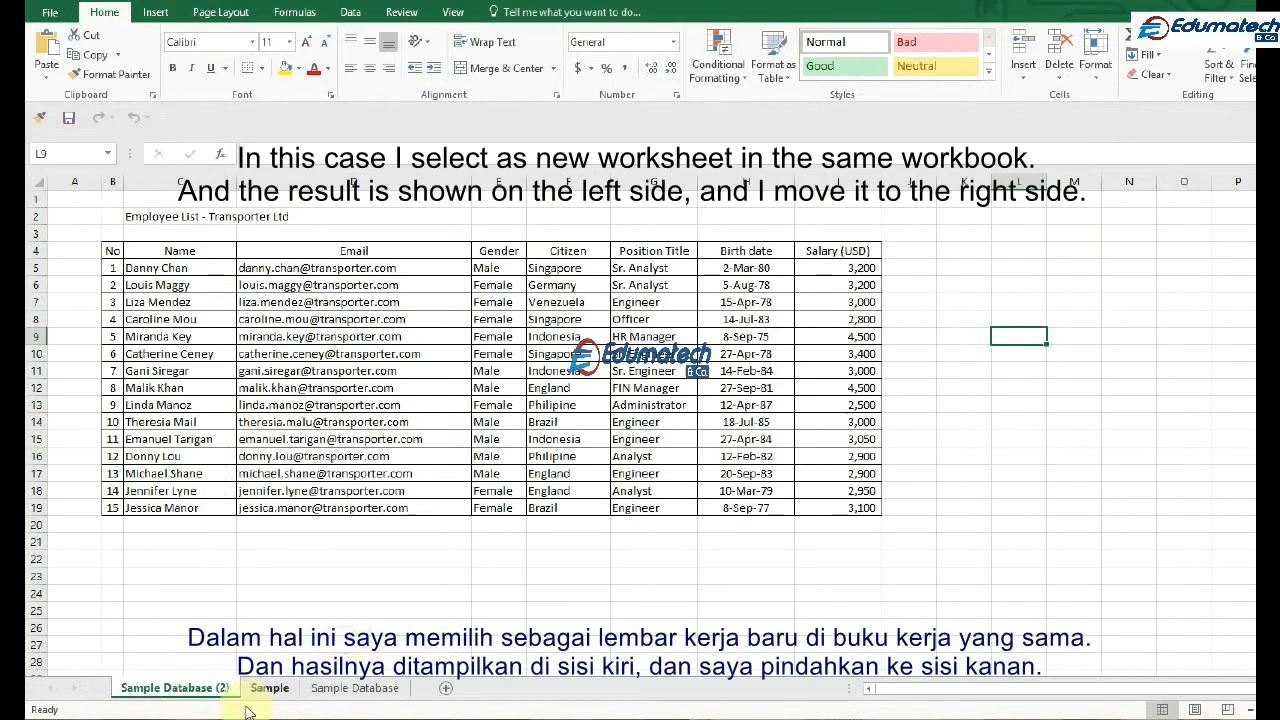
drag(150, 690, 421, 688)
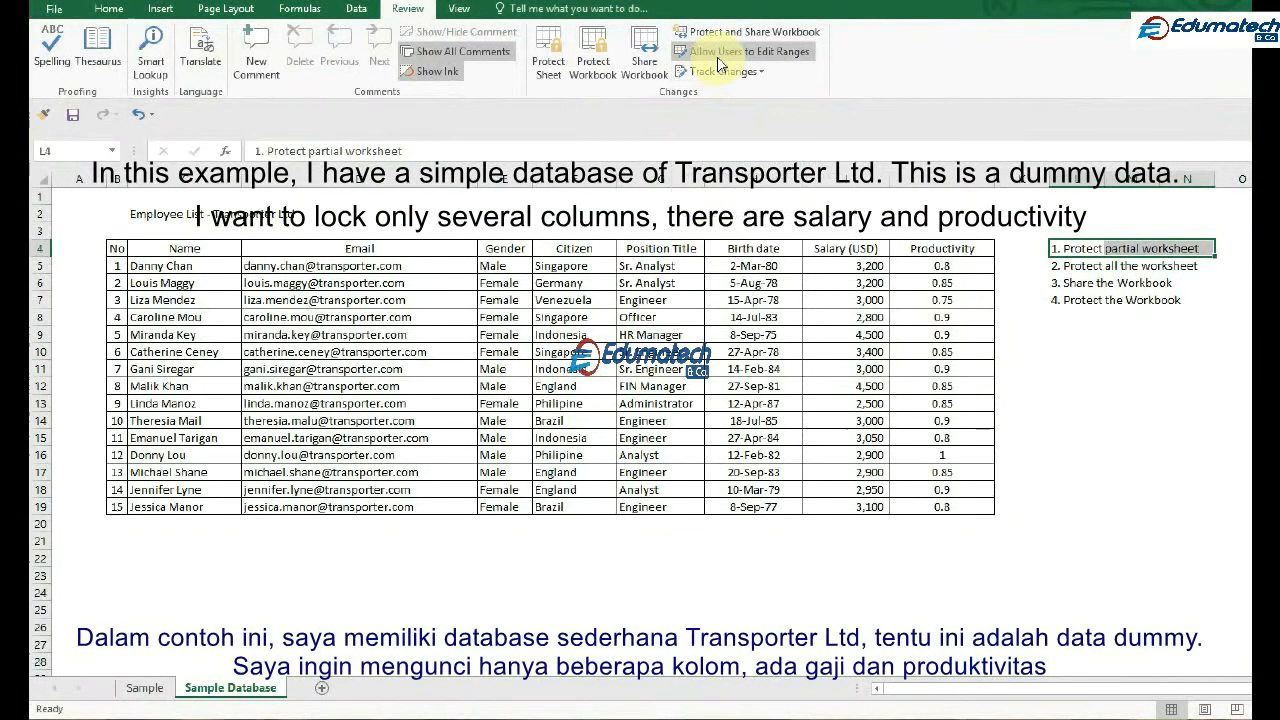
Add a new user-editable range titled "Editable data" for the Sample Database worksheet
click(720, 56)
drag(1054, 264, 1130, 376)
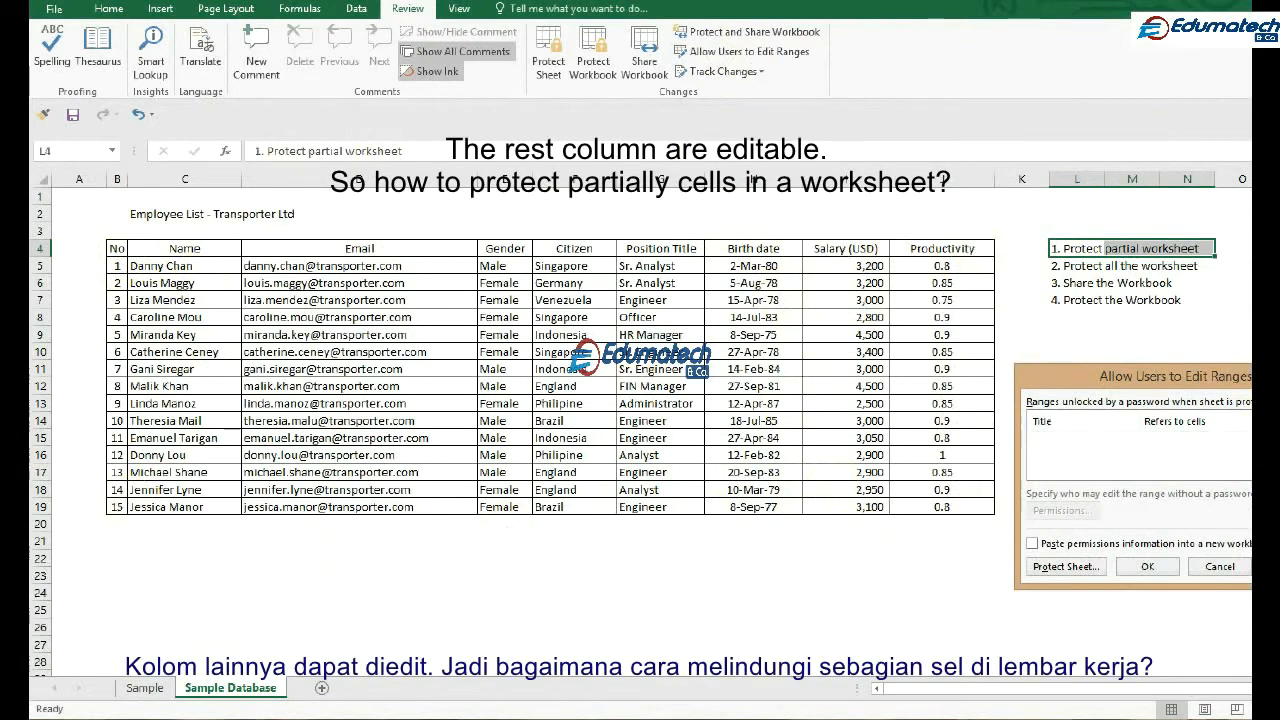
click(1279, 424)
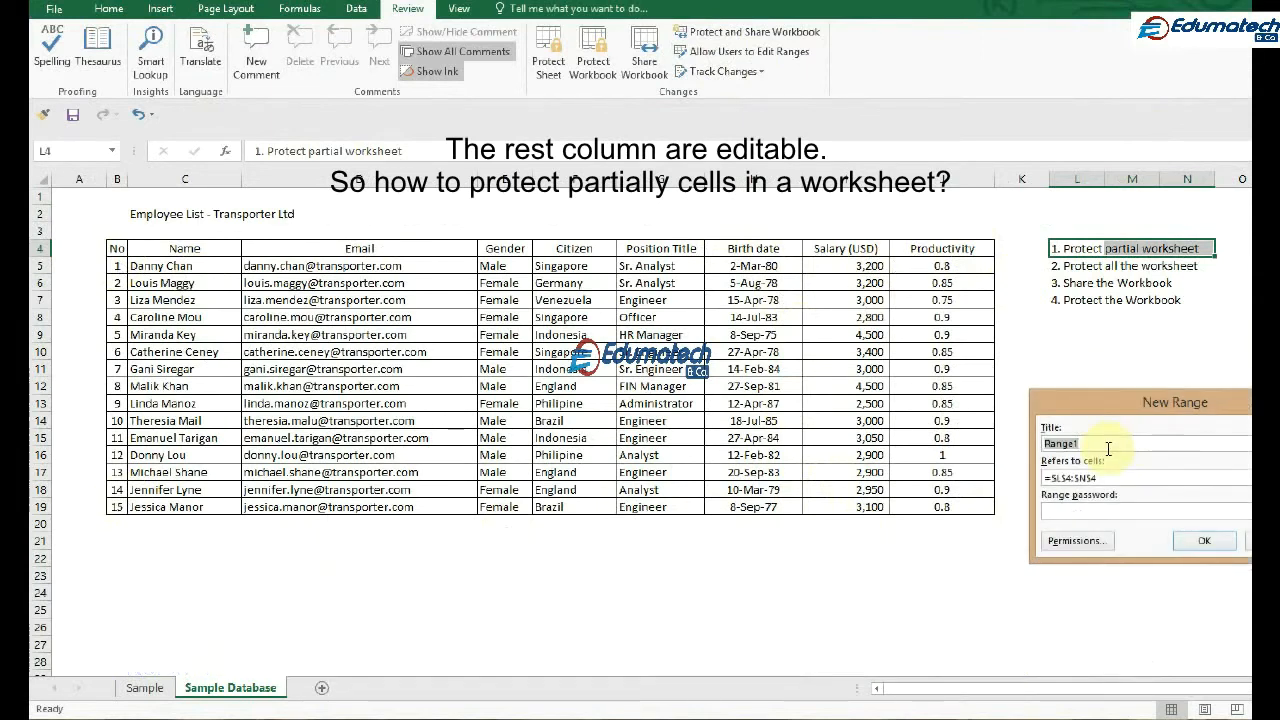
click(1108, 449)
text(Editable data)
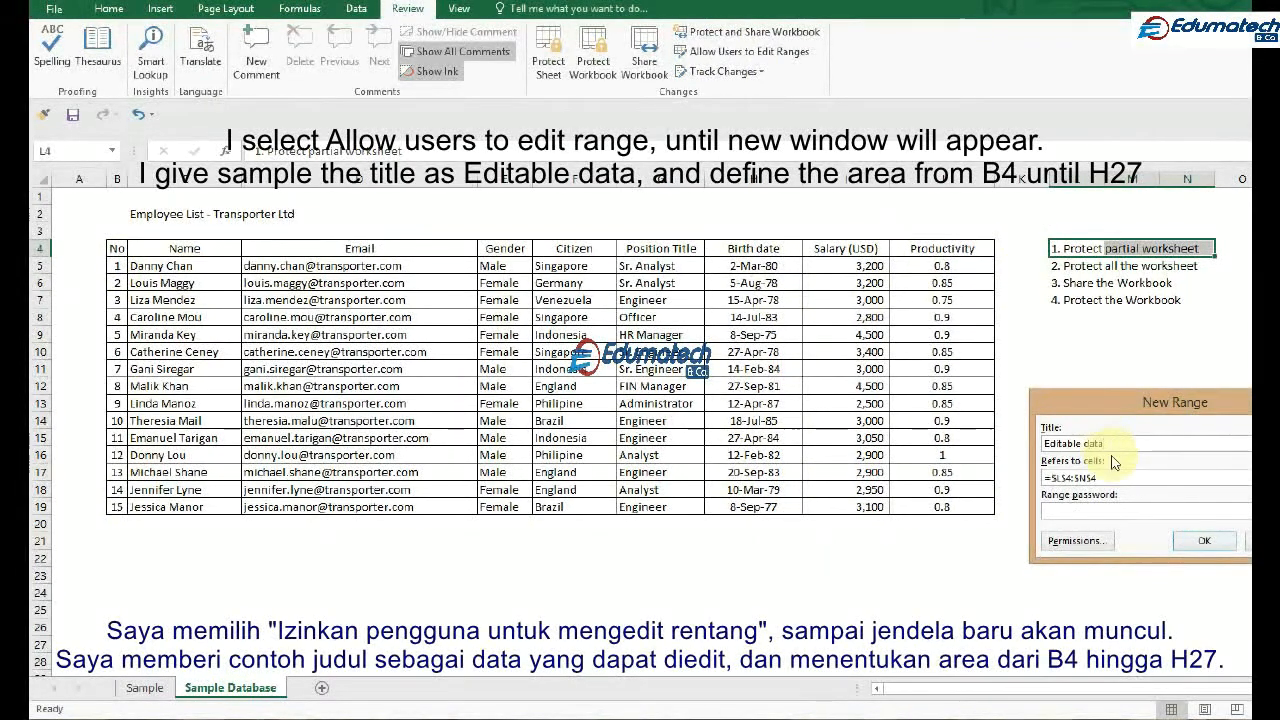
Make the Editable data range refer to cells B4:H27
click(1240, 477)
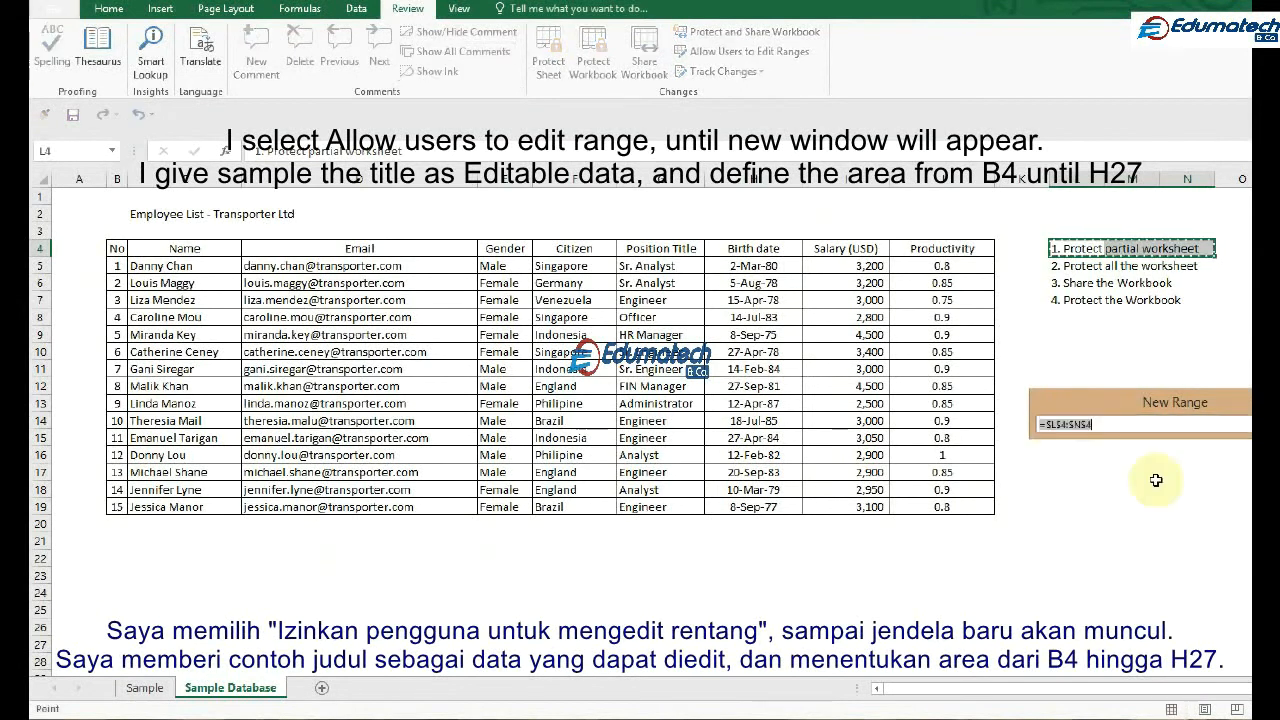
click(113, 246)
drag(113, 246, 728, 643)
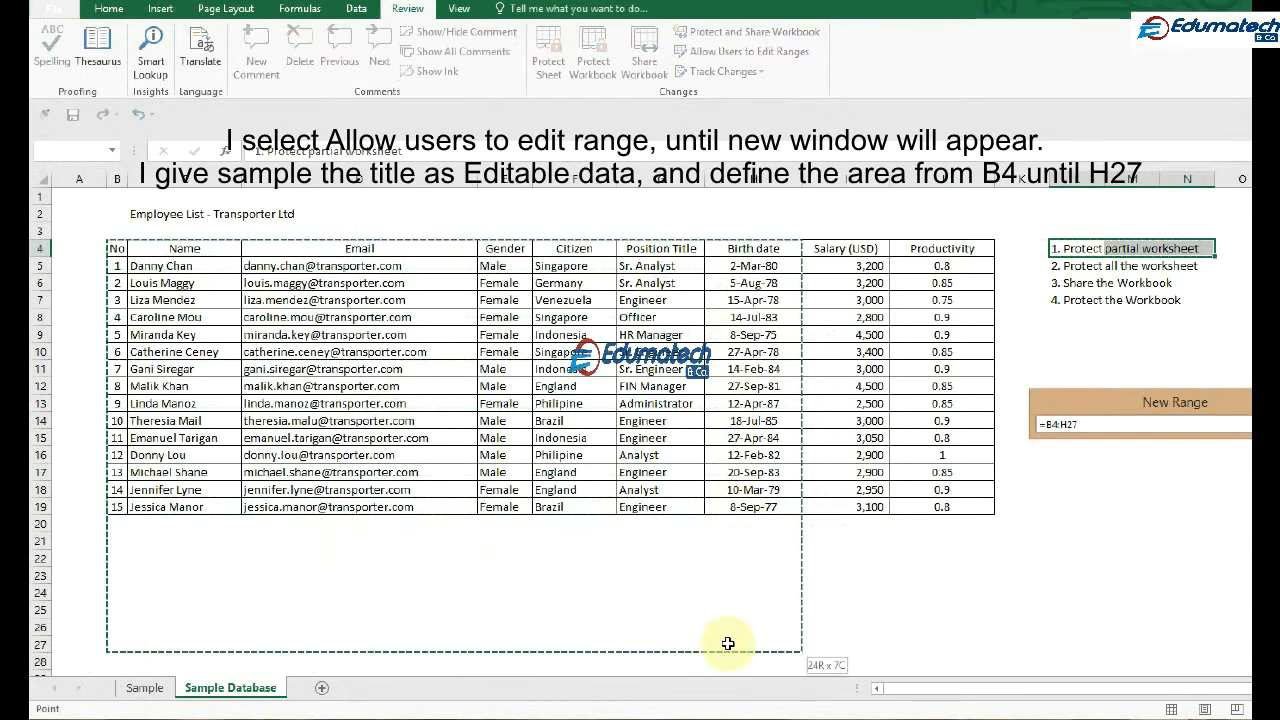
drag(728, 643, 728, 643)
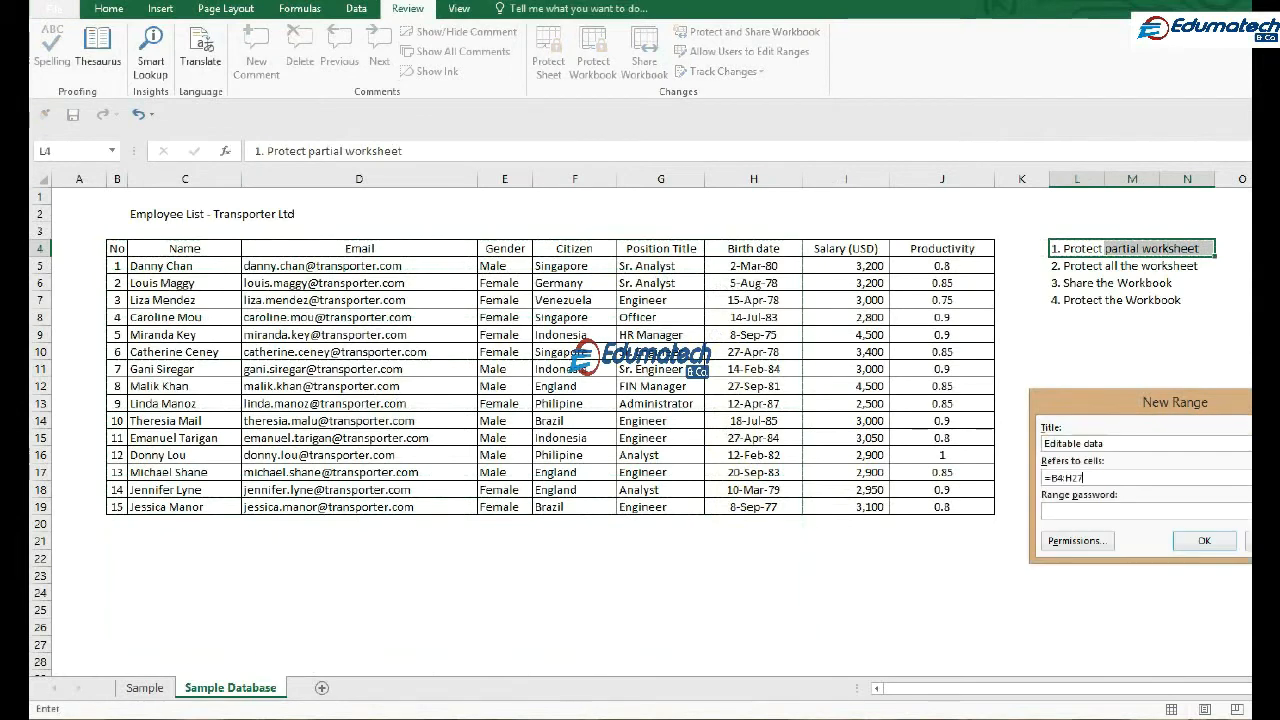
Set and confirm the range password for Editable data, and accept the list of editable ranges
click(1143, 513)
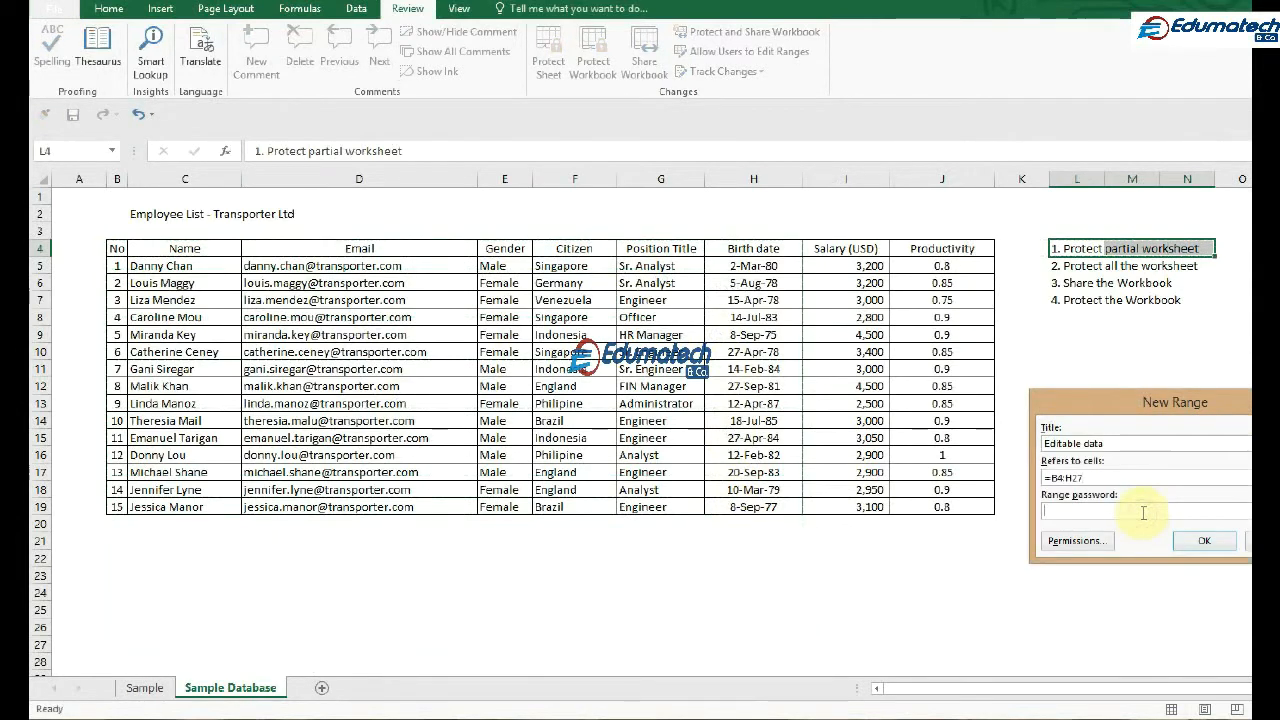
text(12)
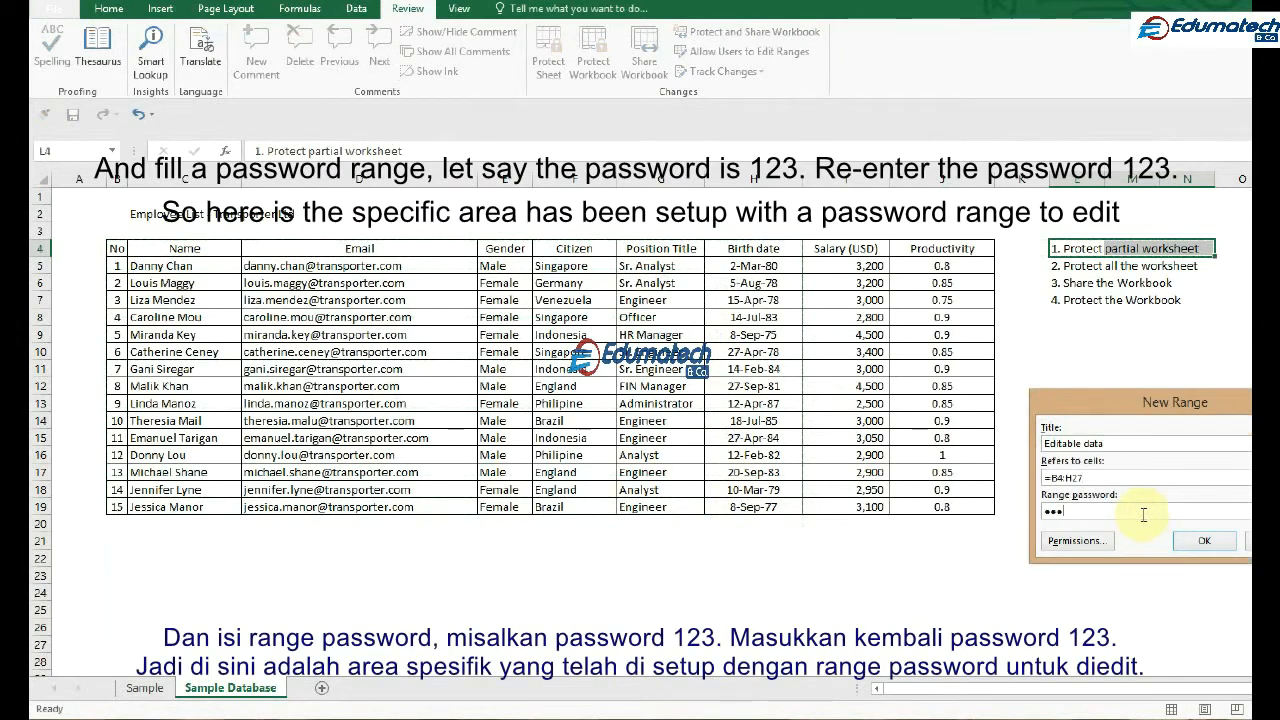
click(1202, 542)
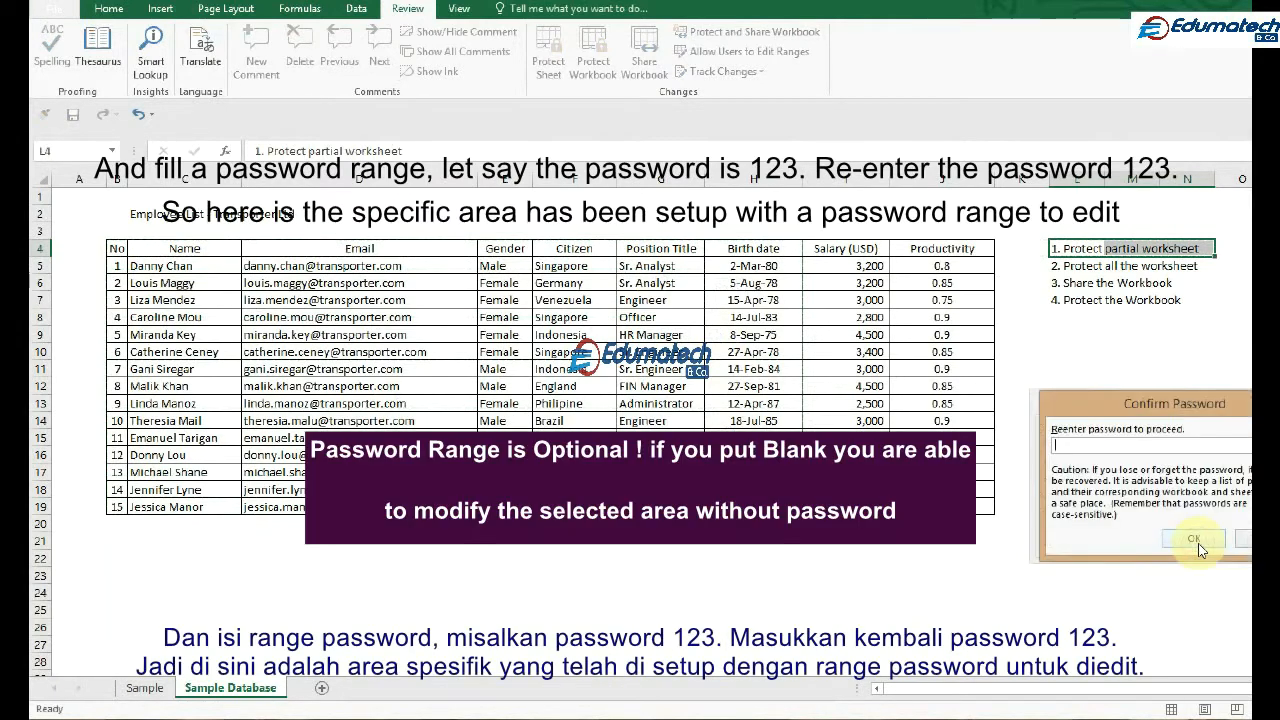
click(1195, 540)
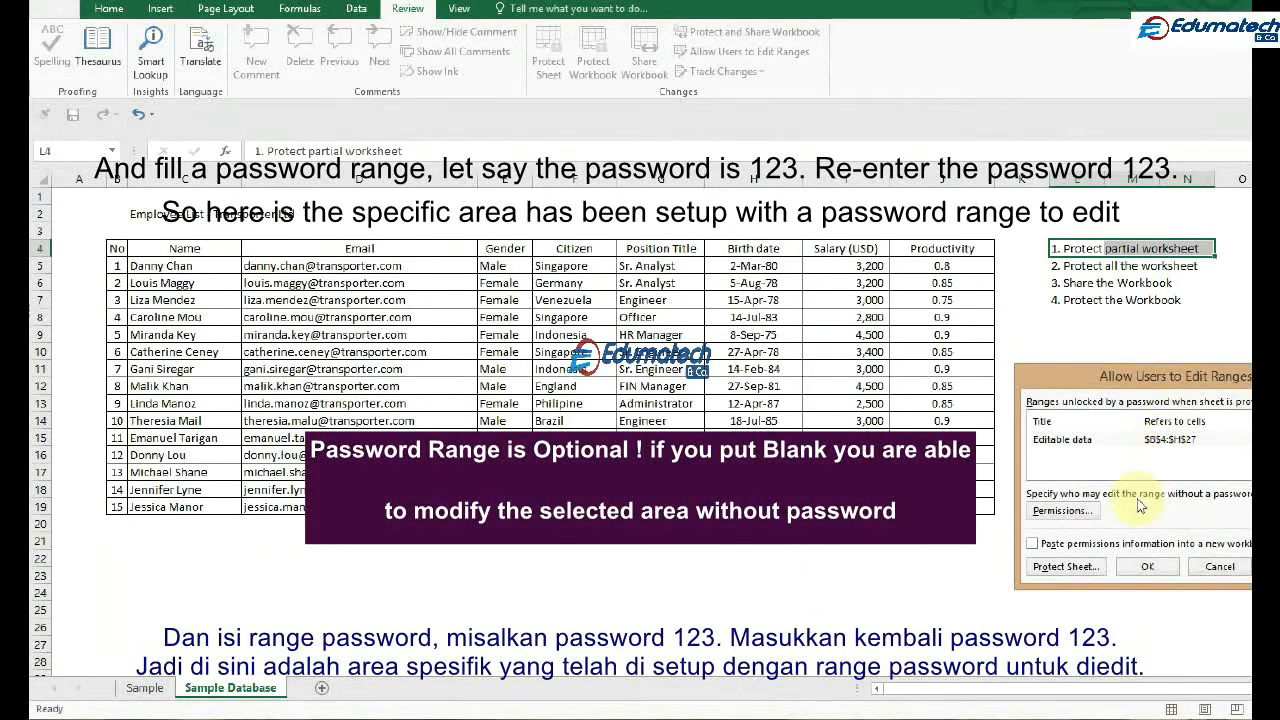
click(1160, 440)
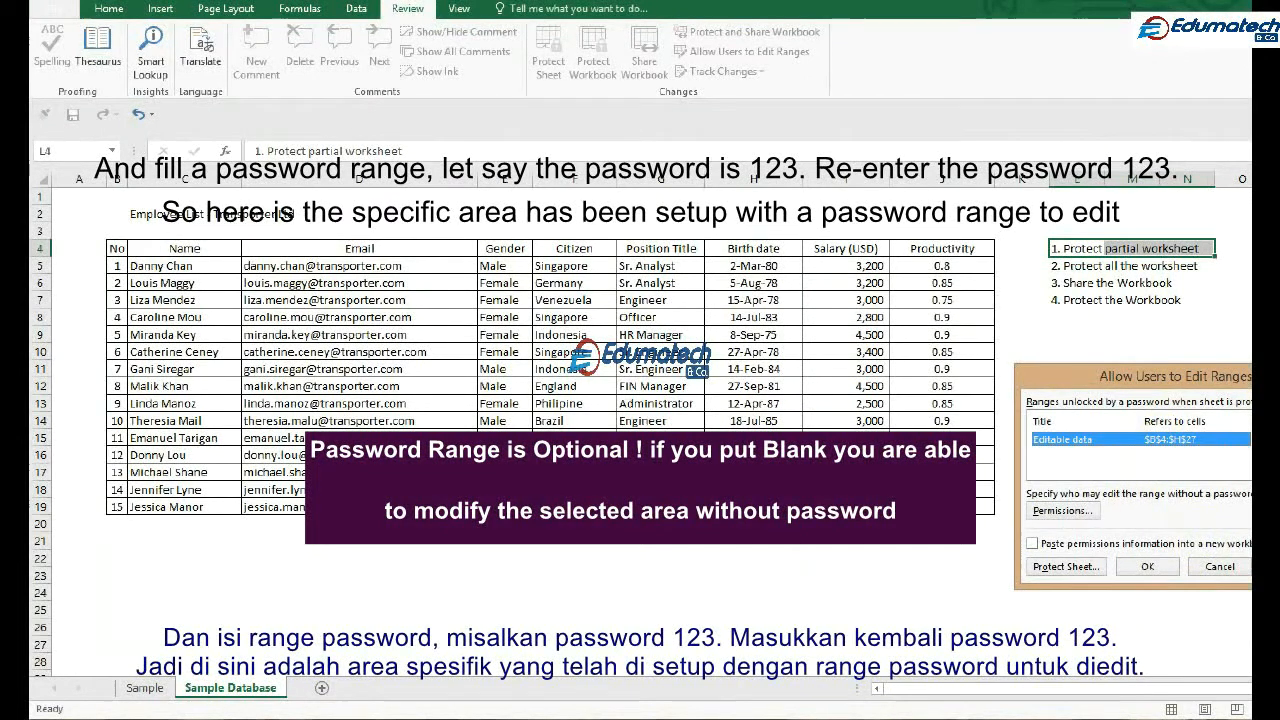
click(1150, 567)
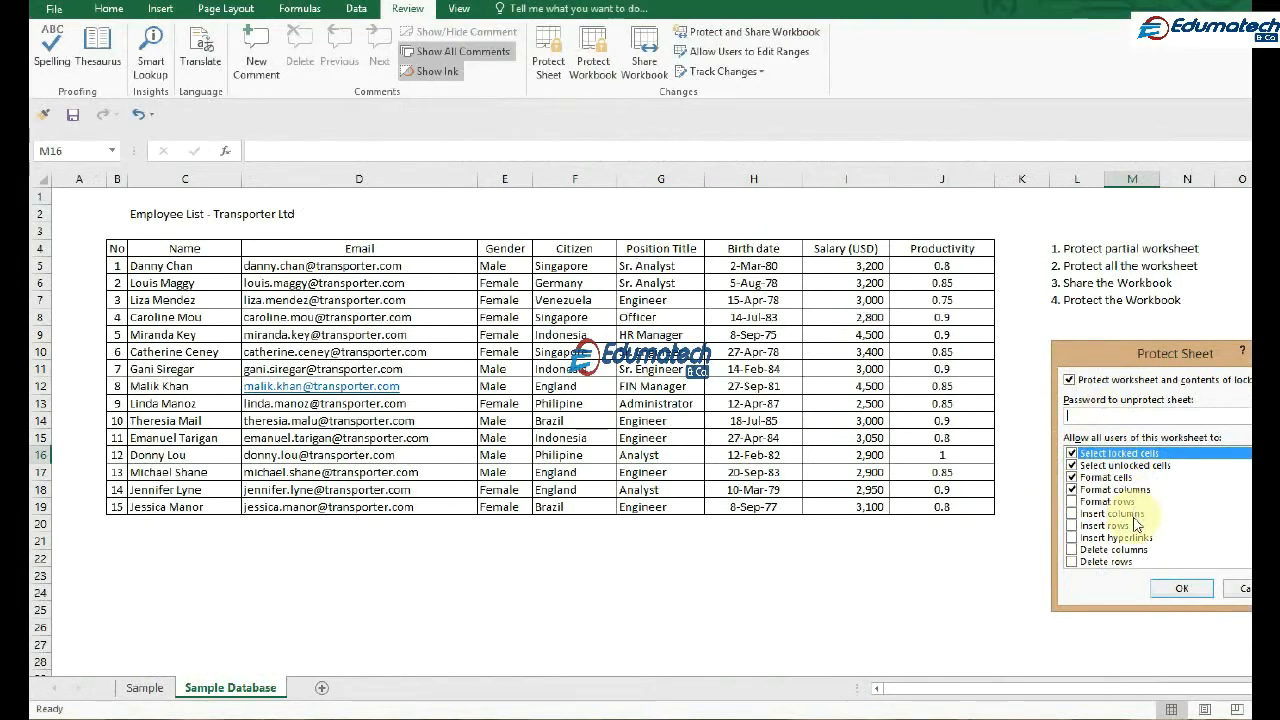
Protect the worksheet with a confirmed sheet password, also allowing users to insert columns
click(1073, 514)
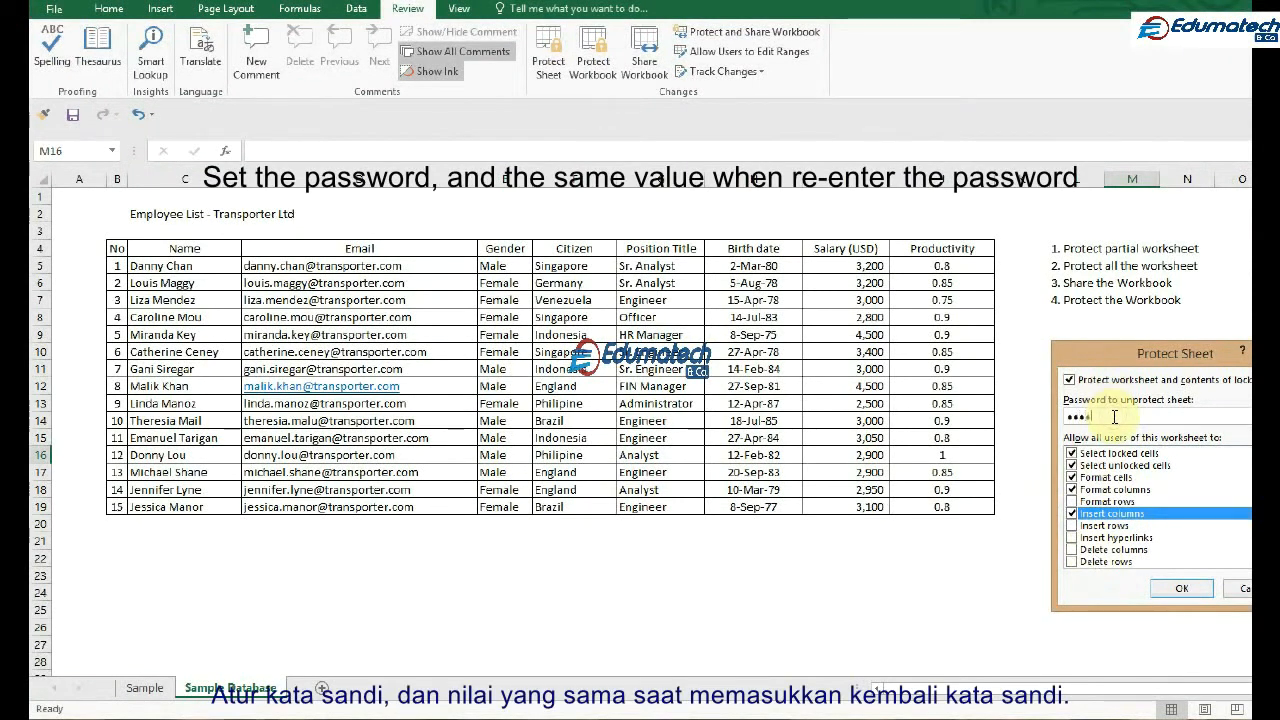
click(1182, 588)
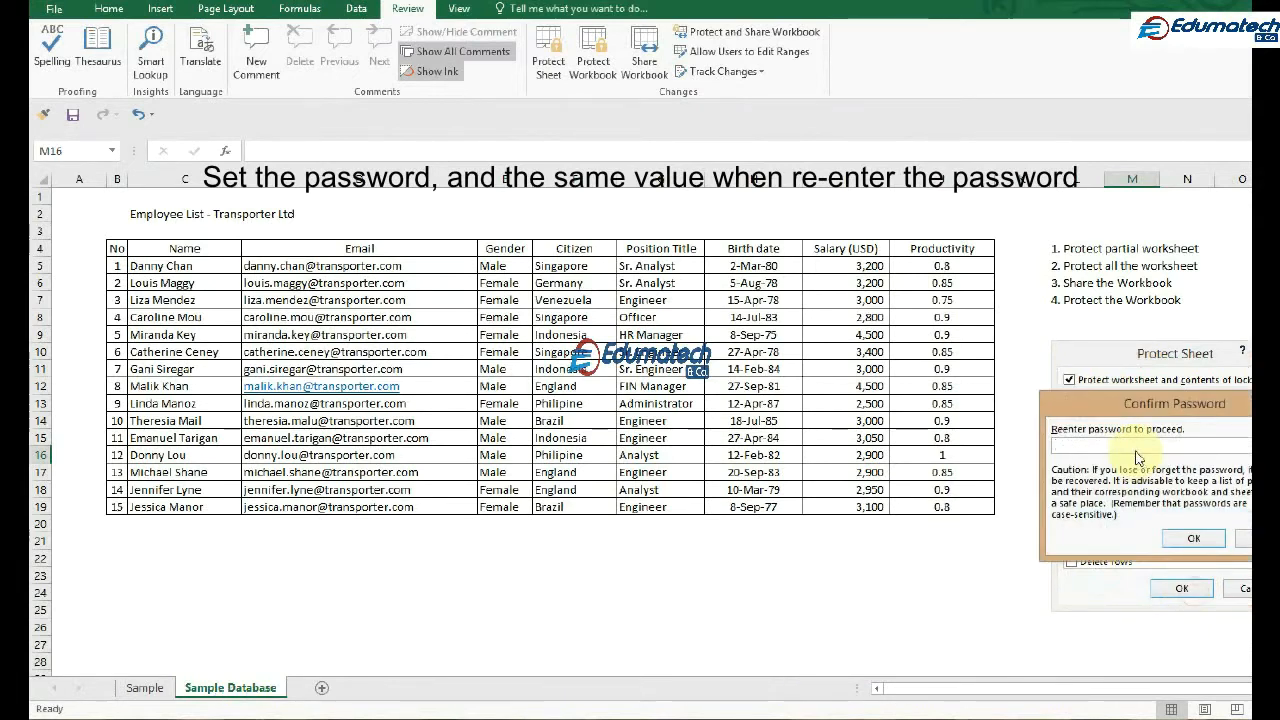
click(1193, 538)
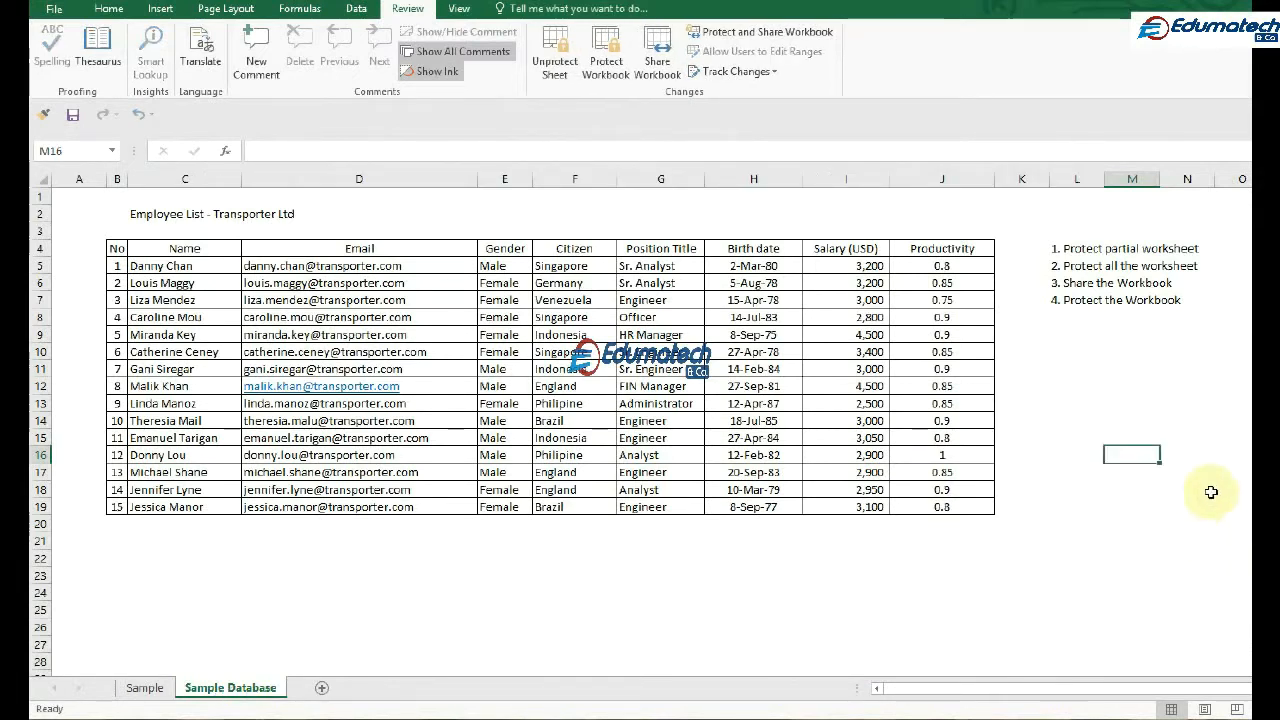
Unlock the editable range by entering its range password for cell C5, and leave the name as it is
click(150, 265)
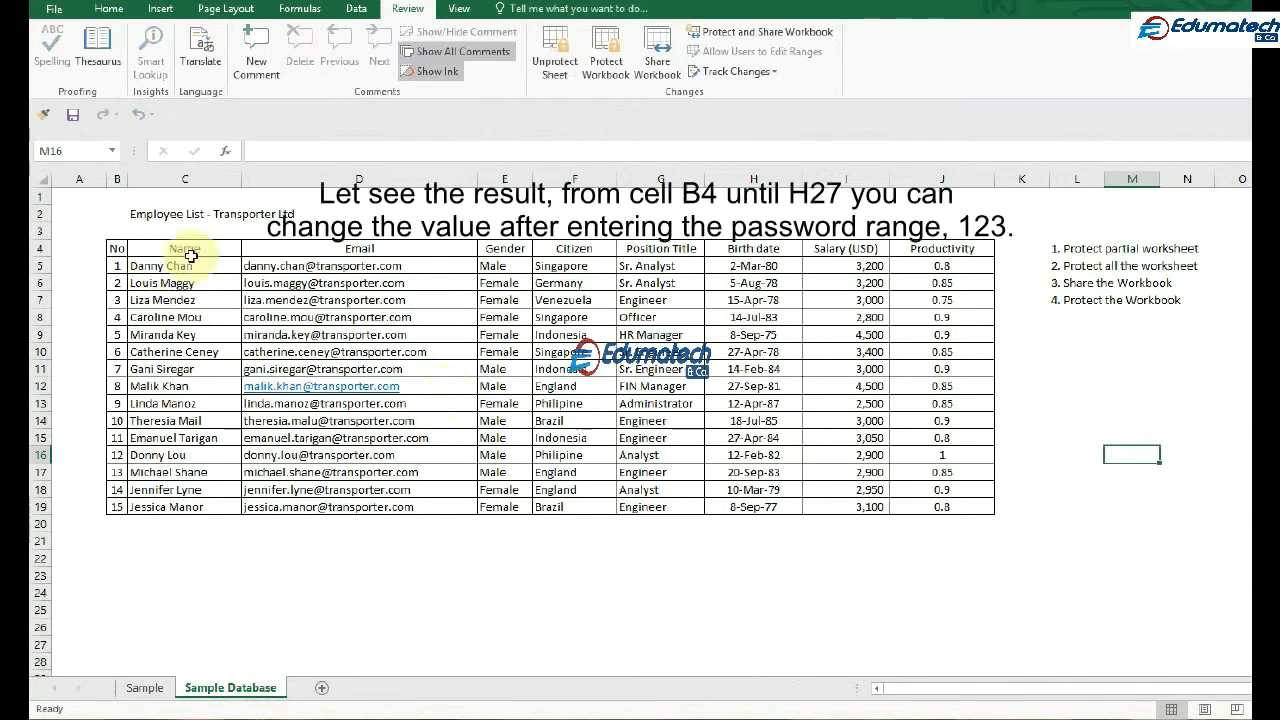
double_click(213, 266)
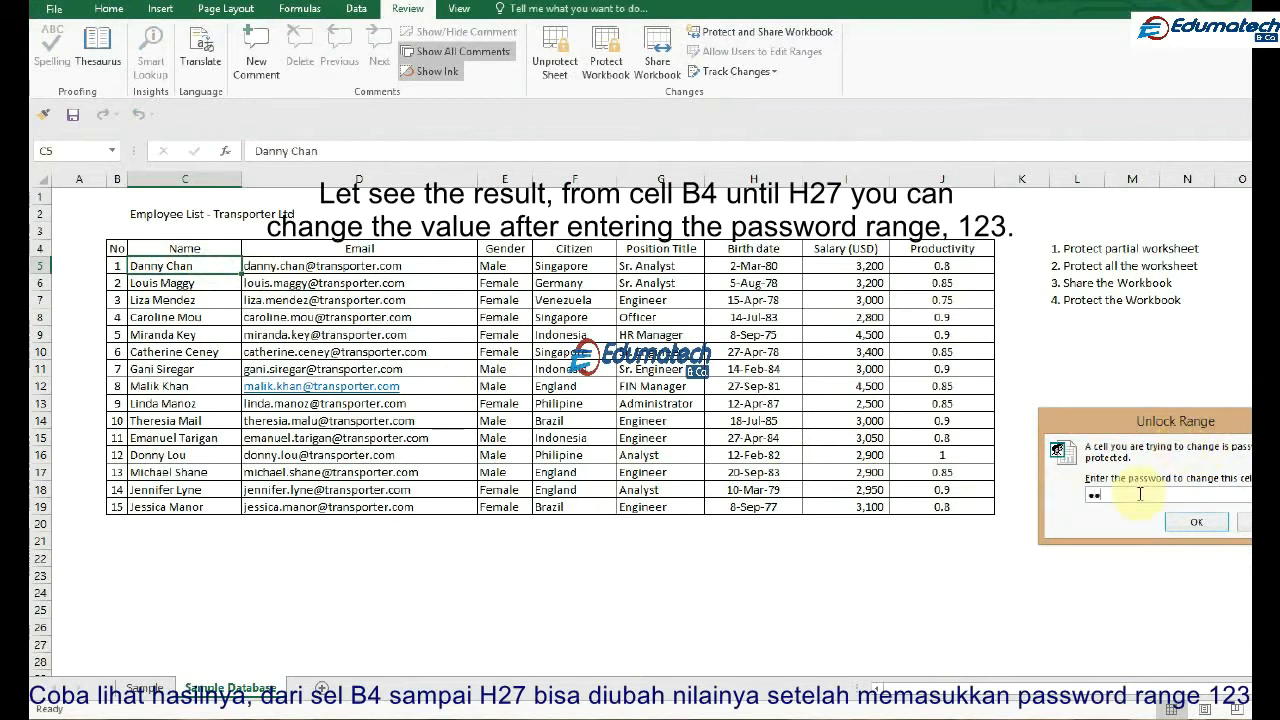
click(1196, 521)
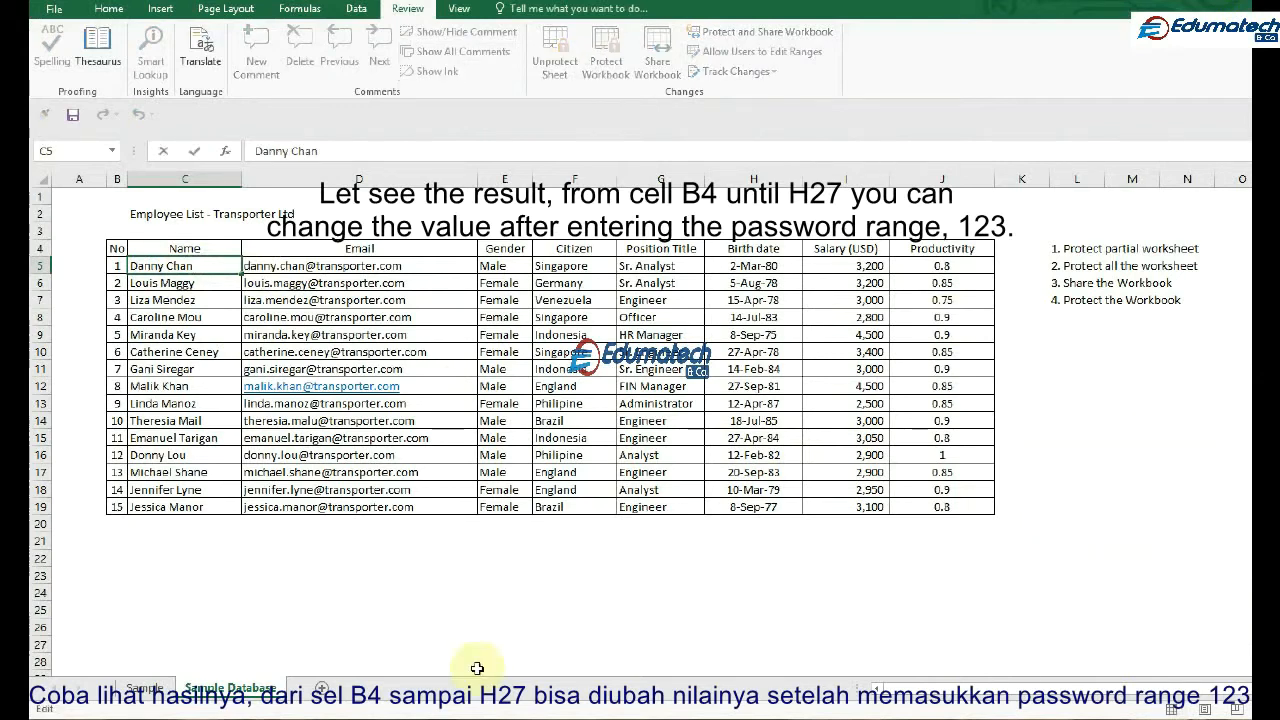
click(380, 594)
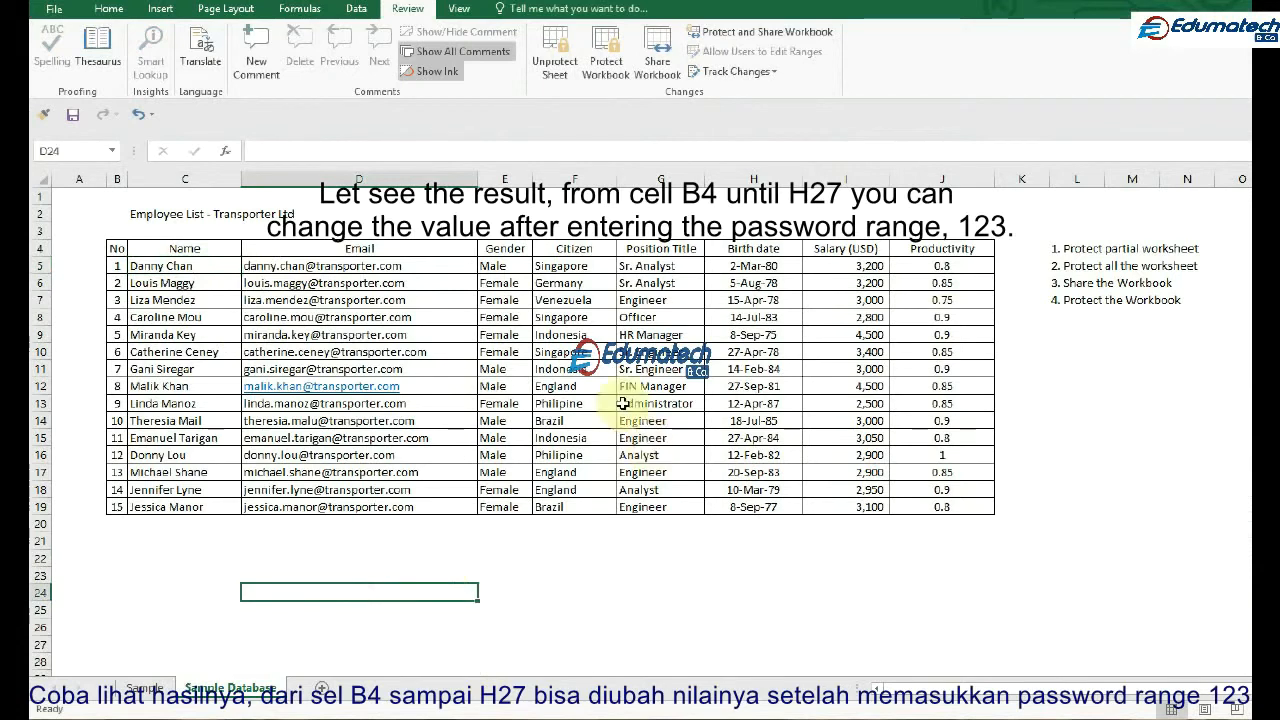
Change the citizen value in cell F14 to Indonesia
click(571, 424)
text(Indonesia)
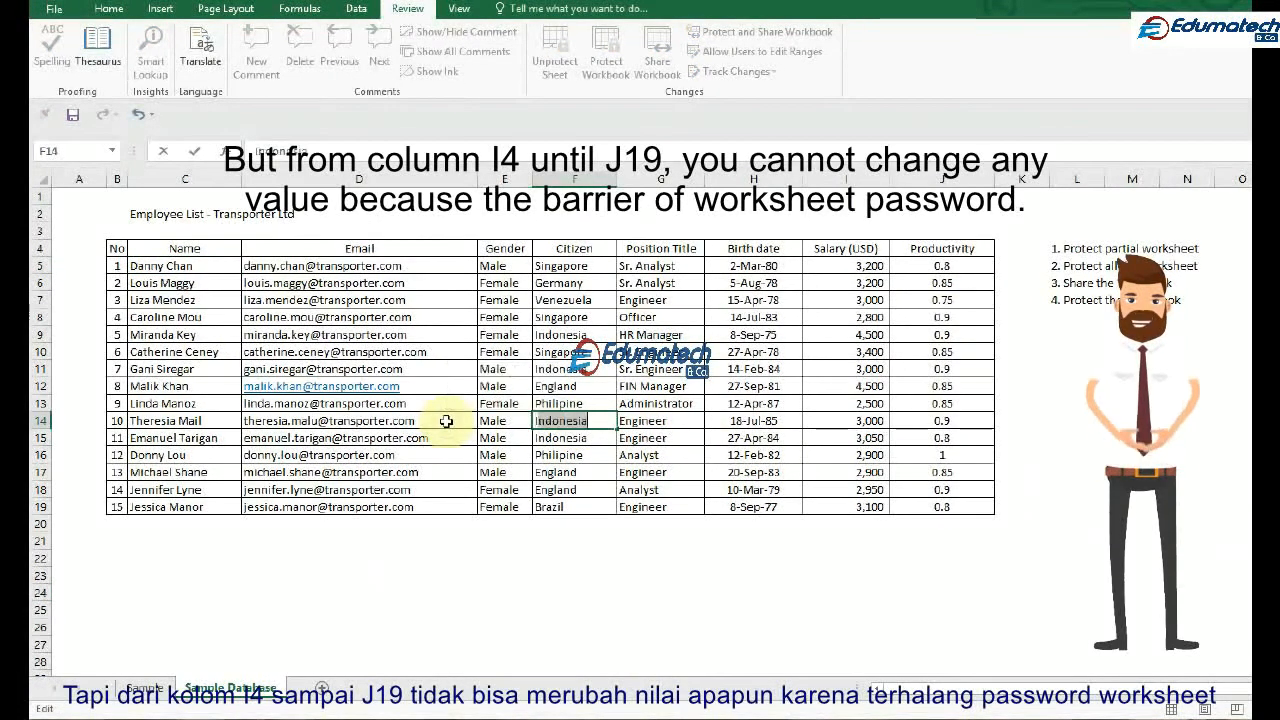
key(Return)
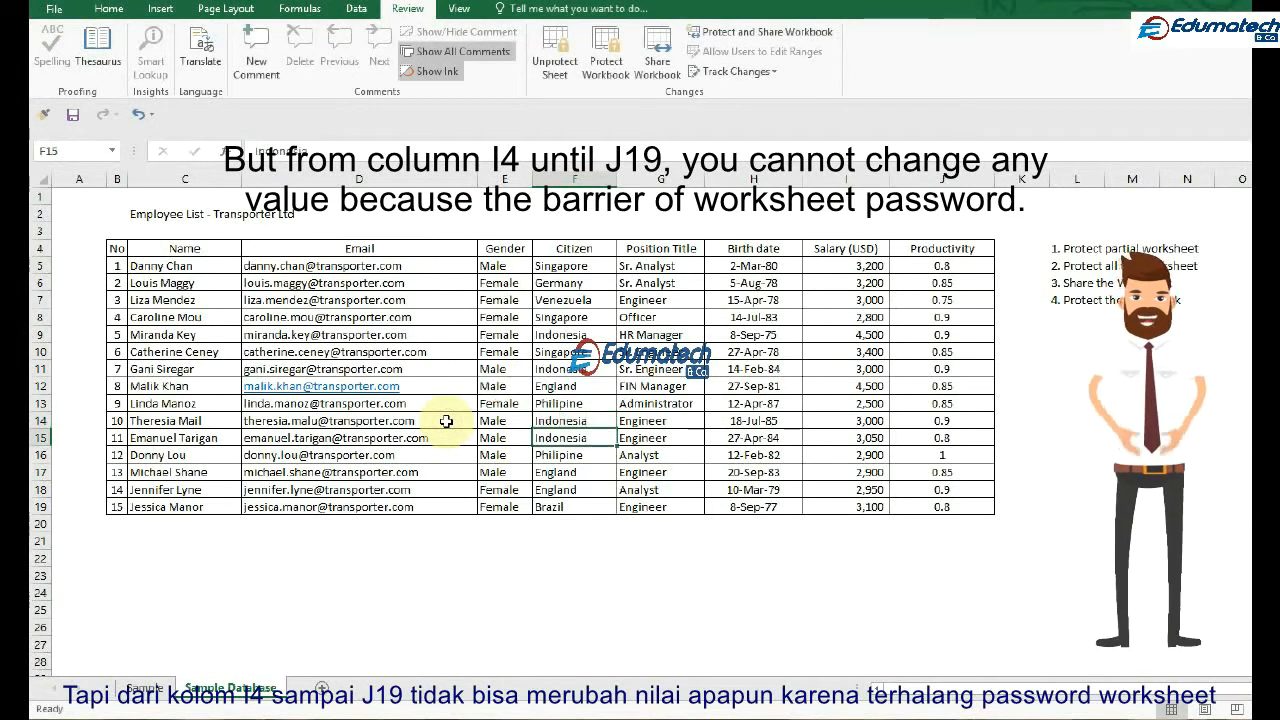
Try to edit the salary in cell I14, outside the editable range
key(Up)
key(Right)
key(Right)
key(Right)
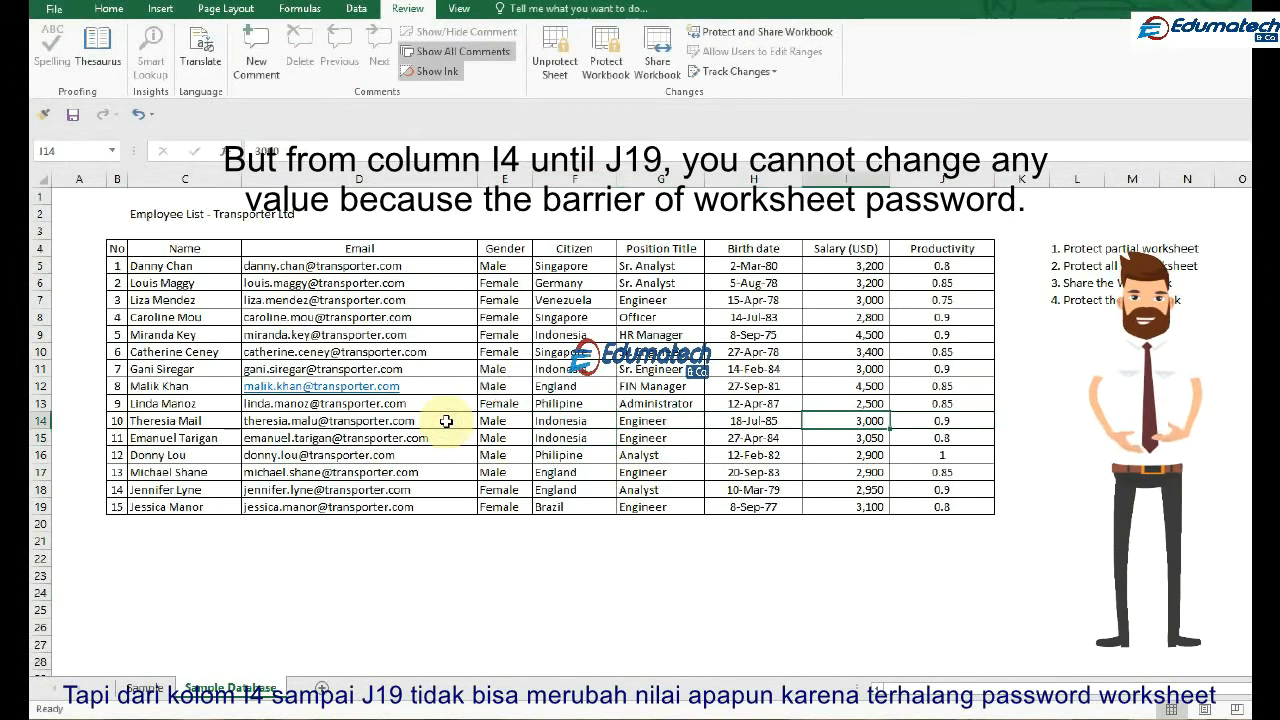
key(F2)
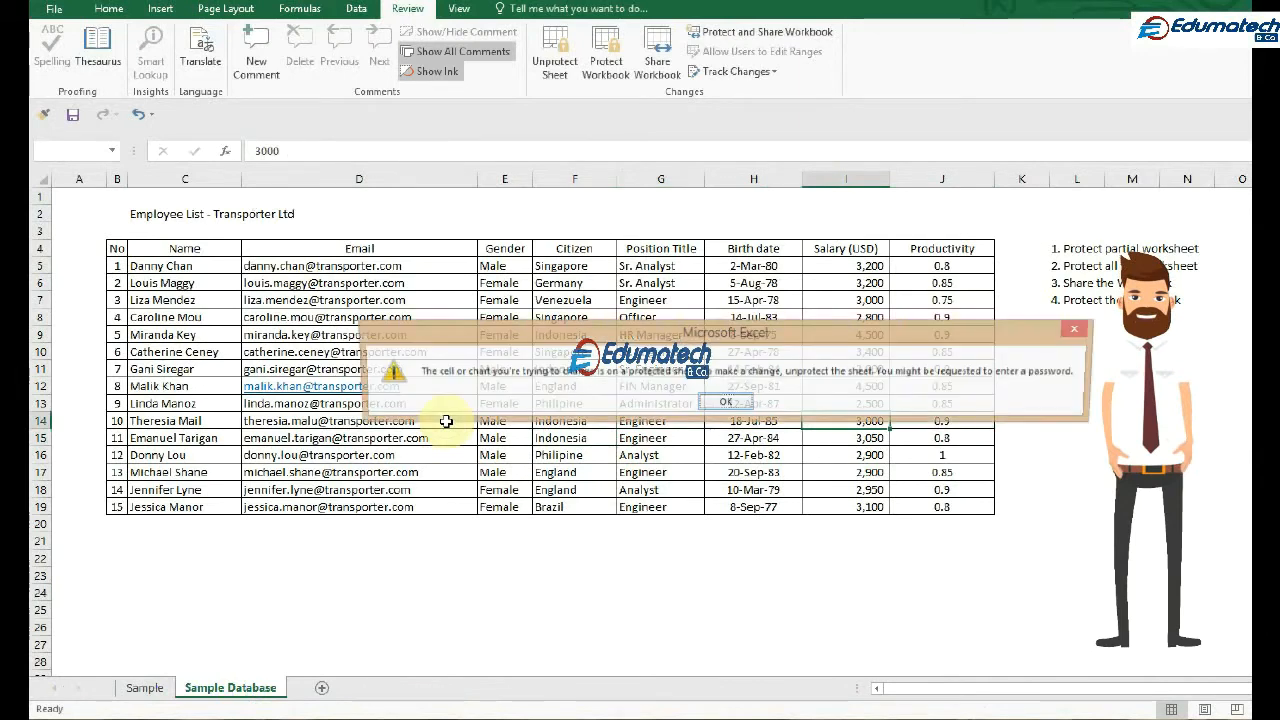
Try editing the productivity in cell J14 and the birth date in cell H12, leaving both values as they are
key(Return)
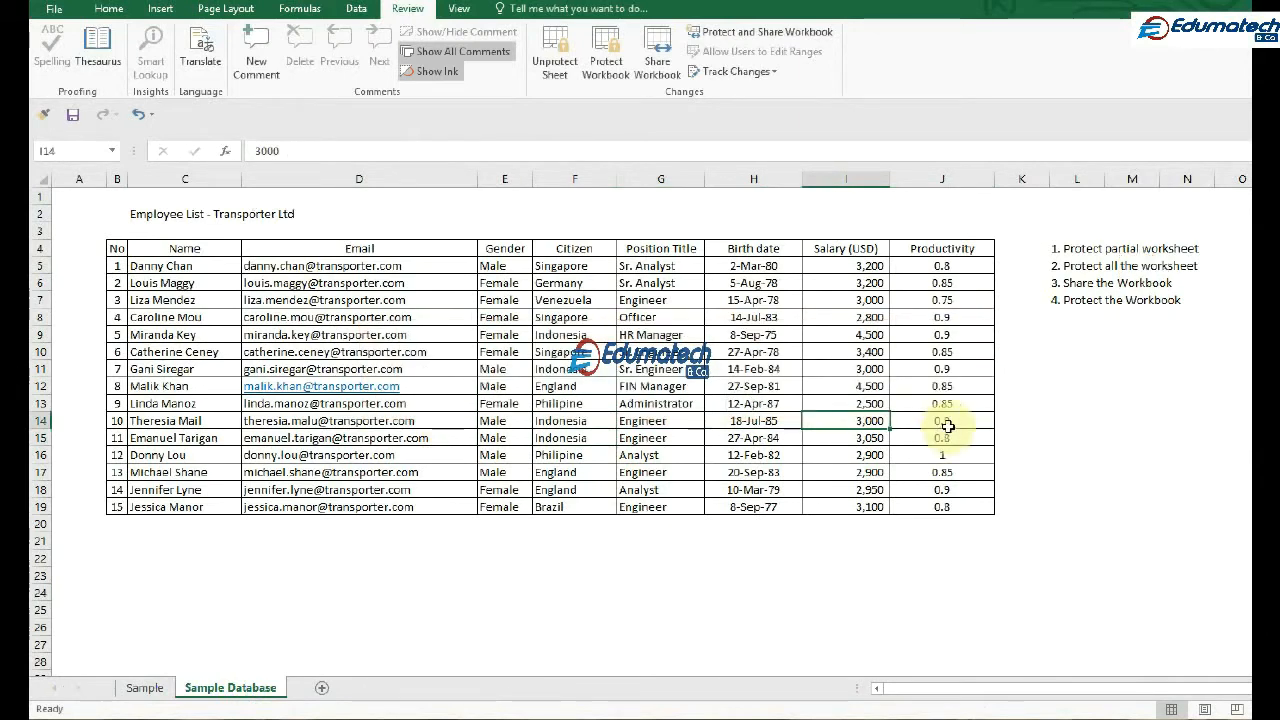
click(942, 420)
double_click(942, 418)
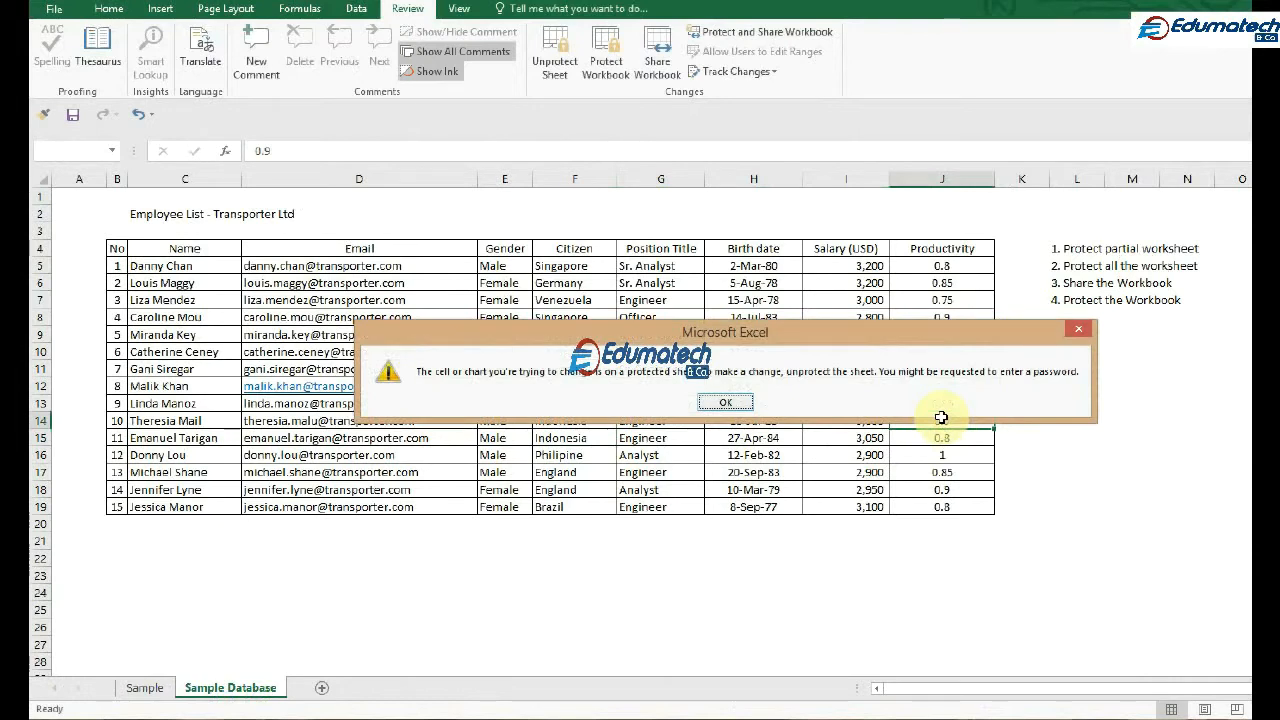
key(Return)
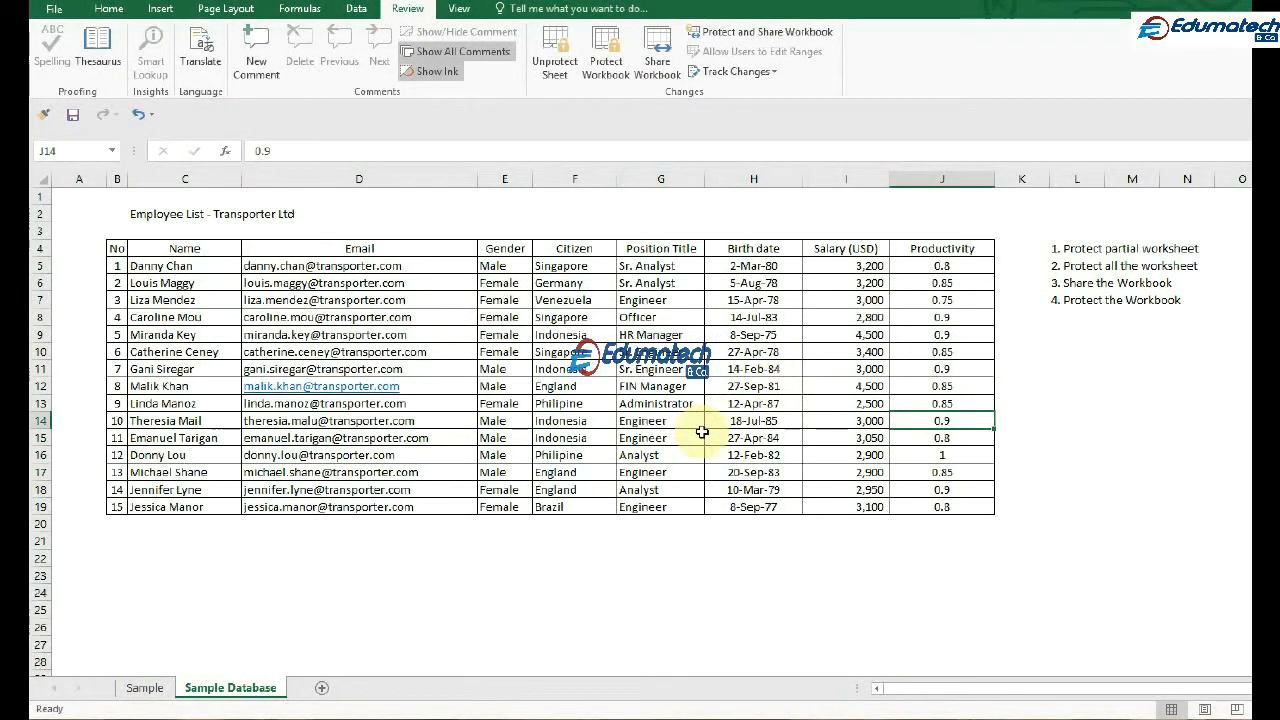
double_click(787, 385)
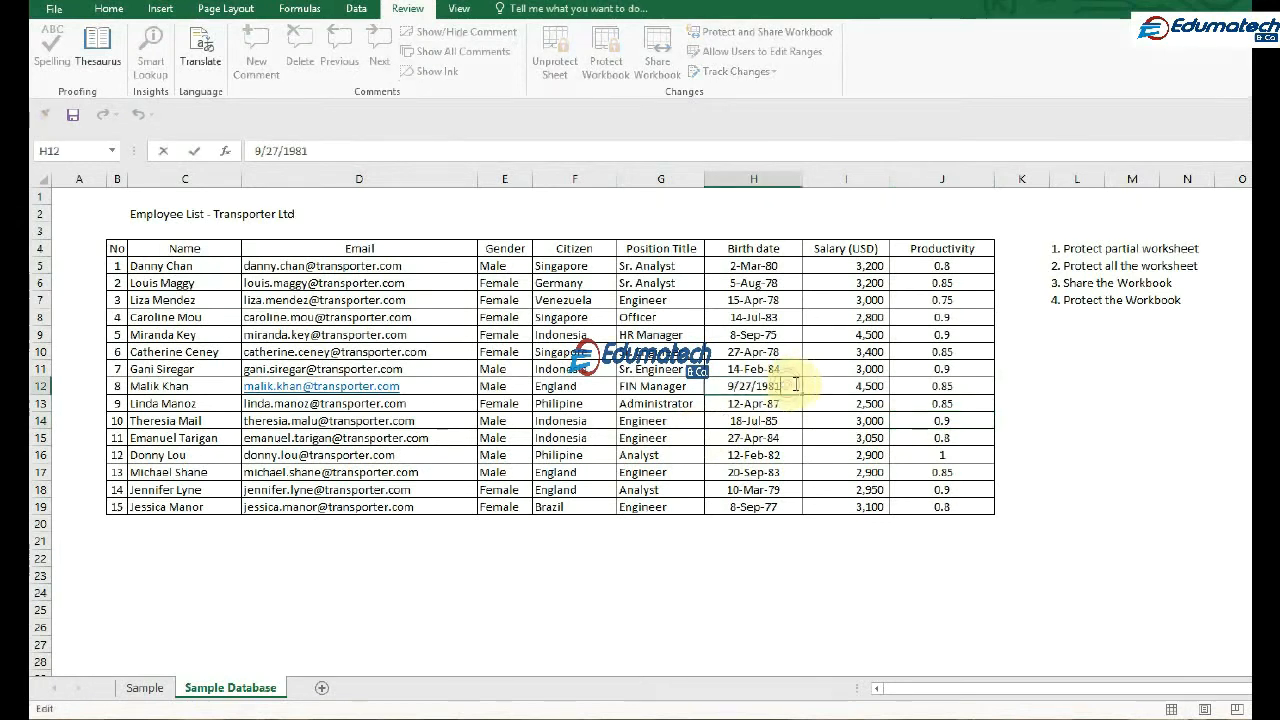
click(787, 401)
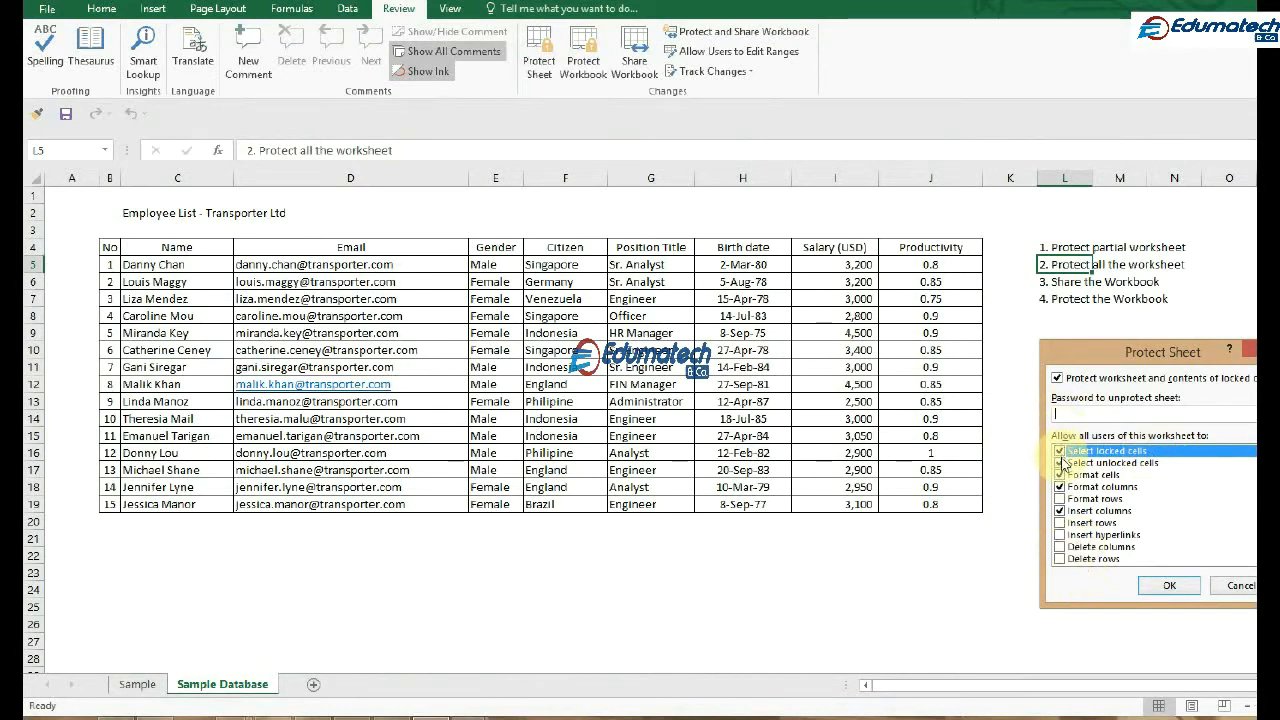
Protect the whole worksheet with a confirmed sheet password, additionally allowing users to insert rows
click(1068, 524)
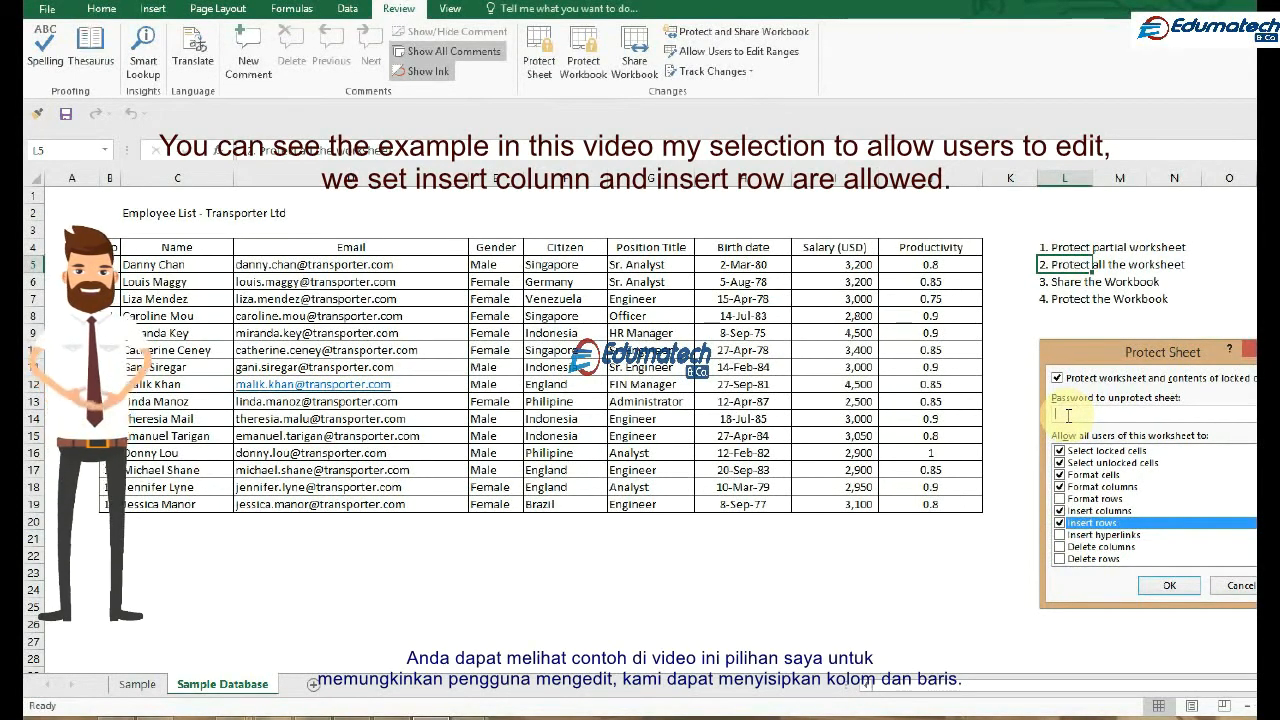
text(****)
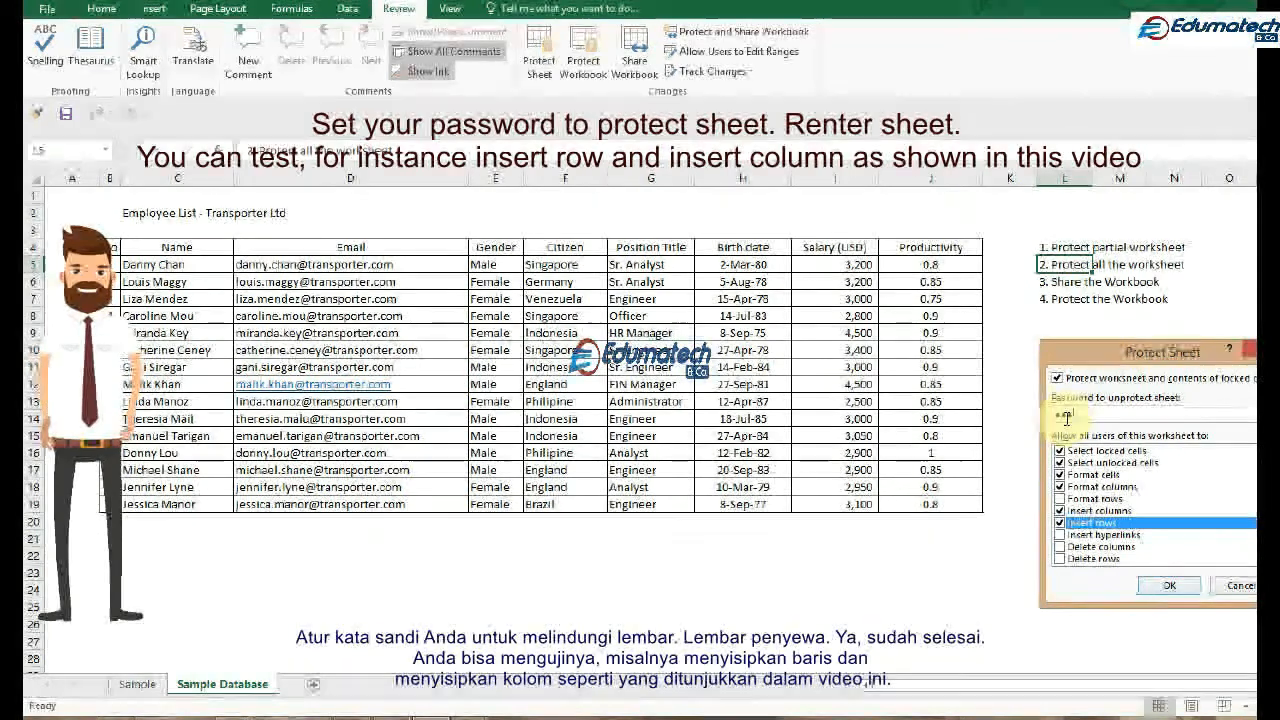
click(1166, 586)
text(*****)
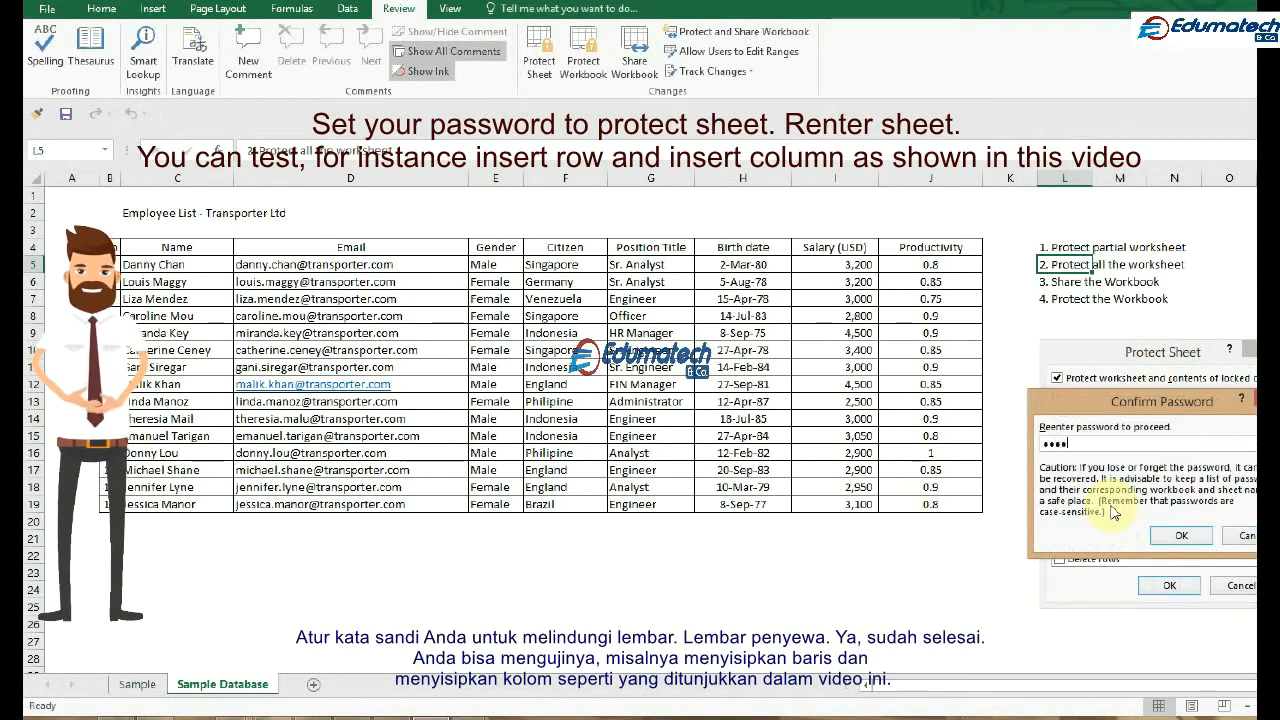
click(1174, 532)
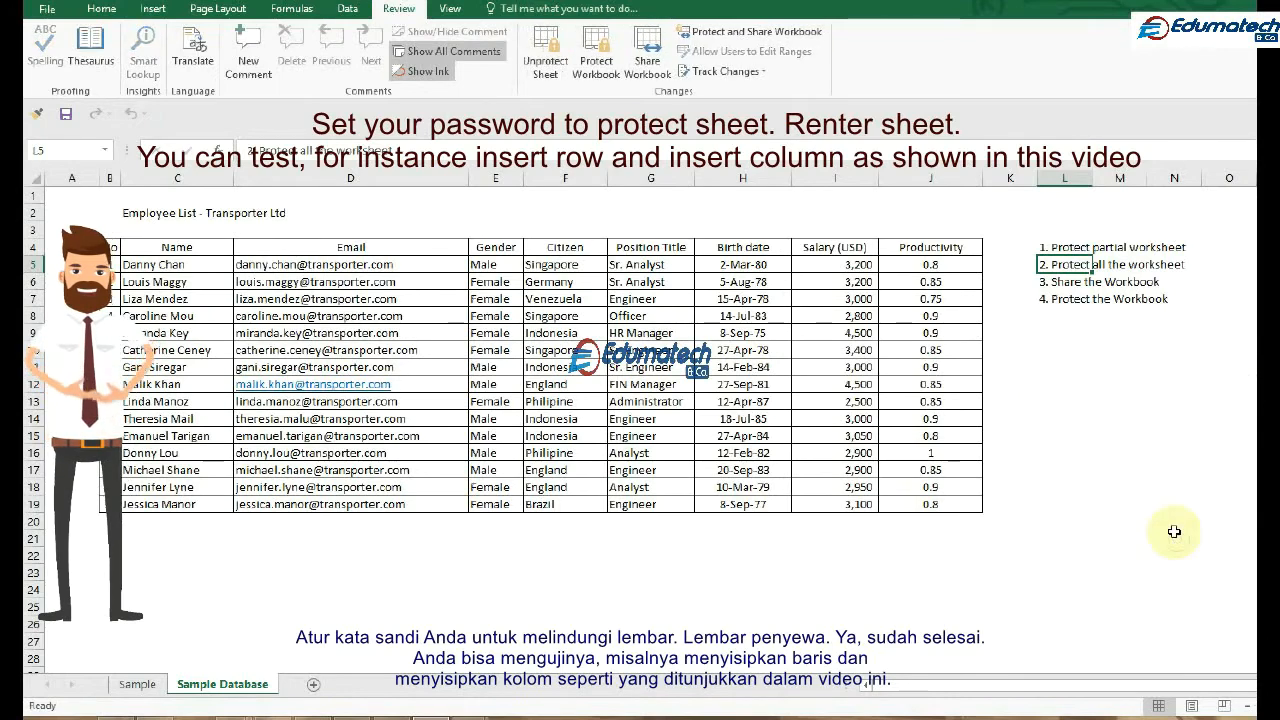
Try to edit the email in cell D8 and the name in cell C8 on the protected sheet
click(368, 316)
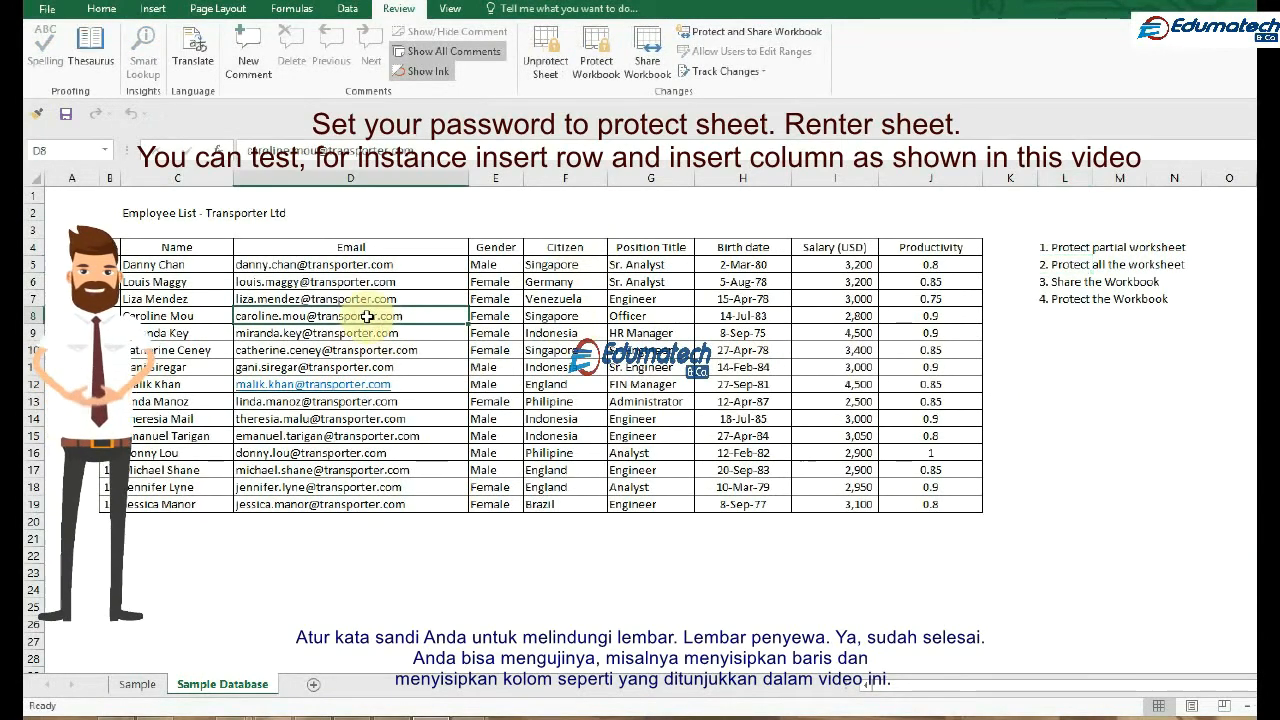
double_click(368, 316)
click(785, 395)
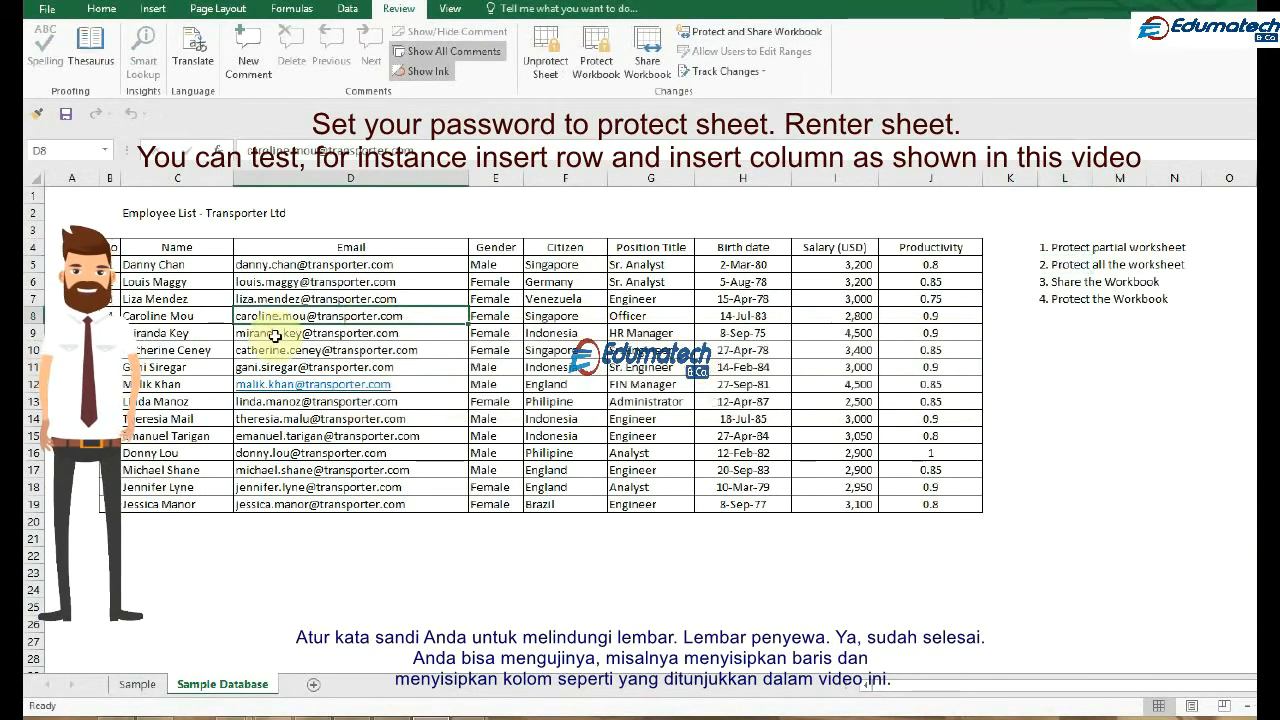
click(220, 316)
double_click(220, 316)
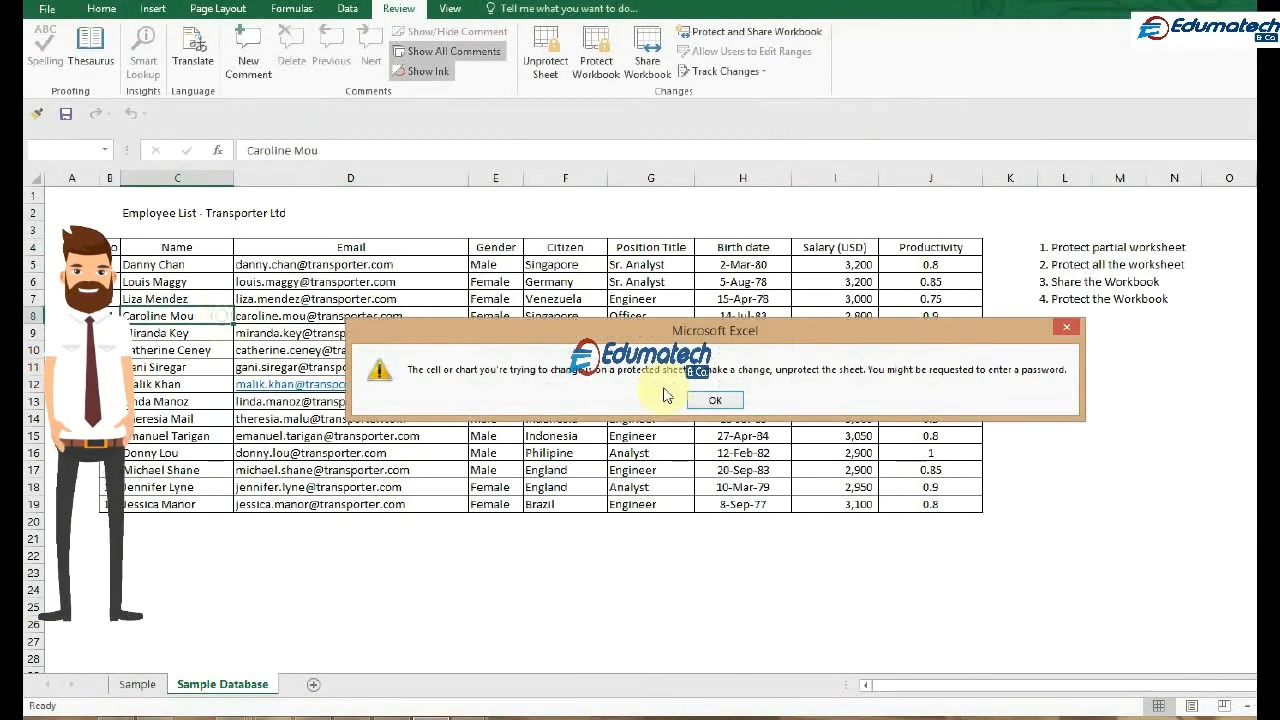
click(713, 400)
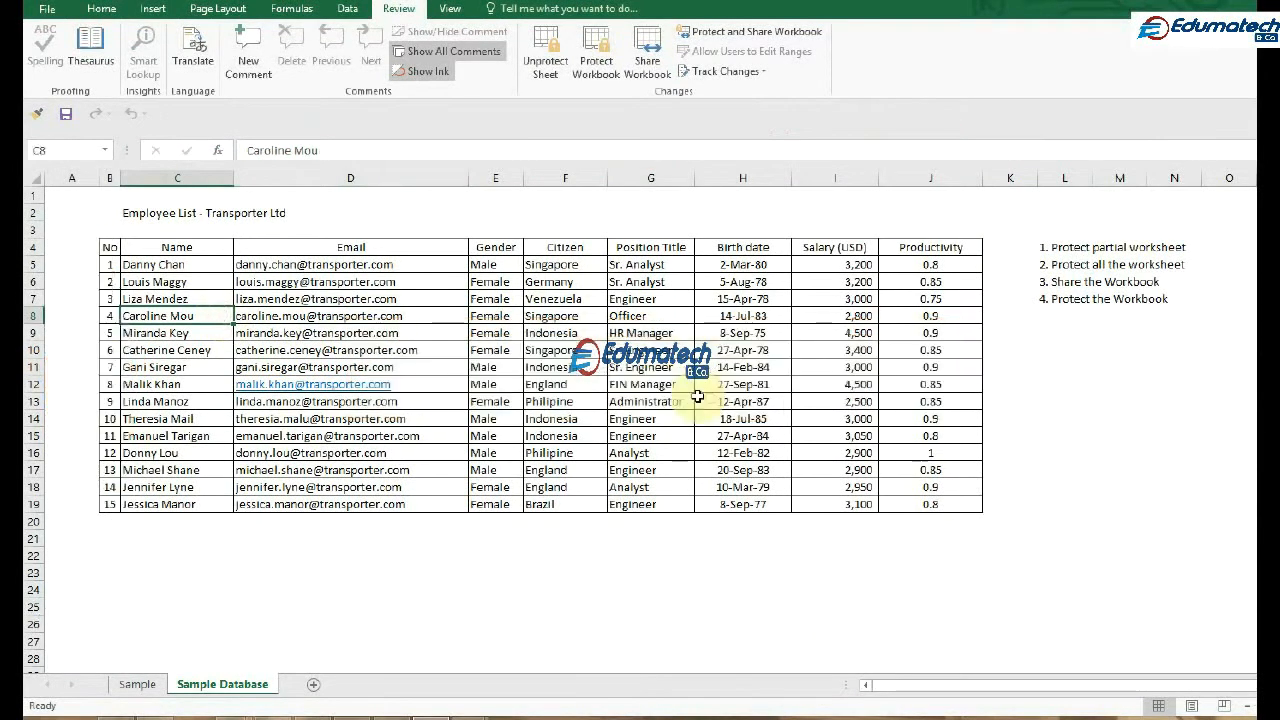
Insert a new row at row 20 below the employee list and a new column before the Birth date column
click(30, 521)
right_click(30, 521)
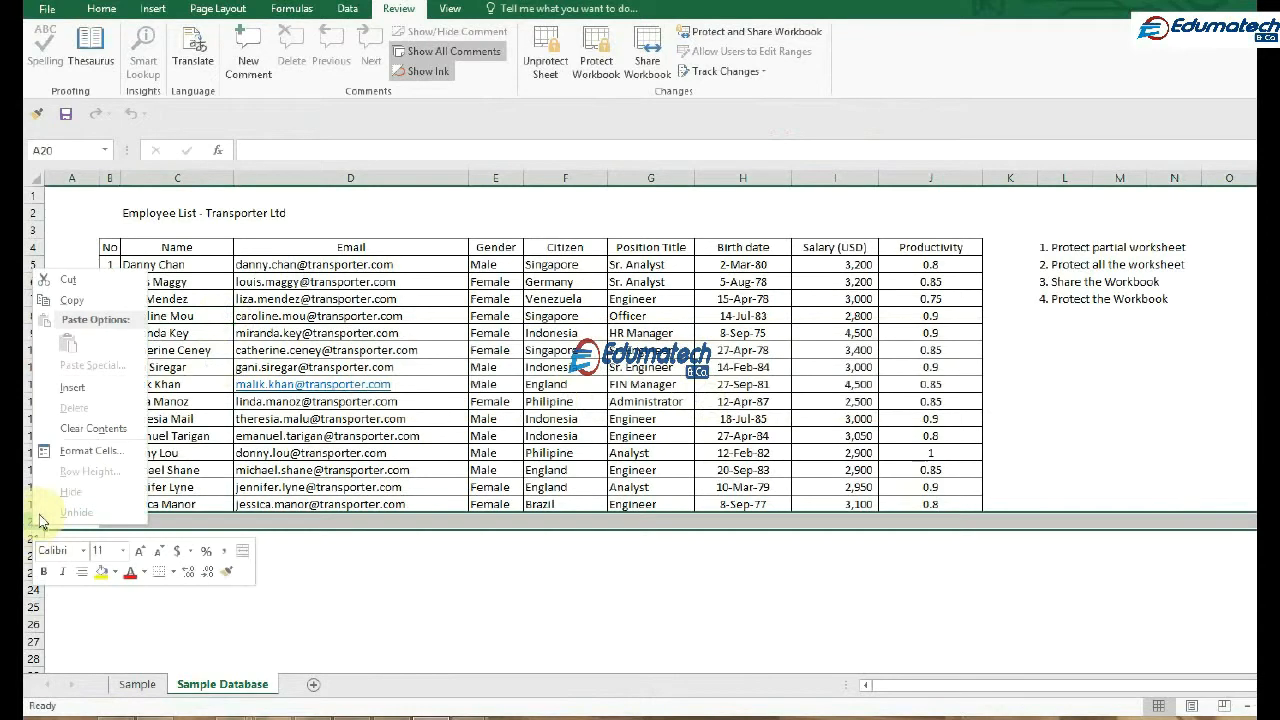
click(86, 391)
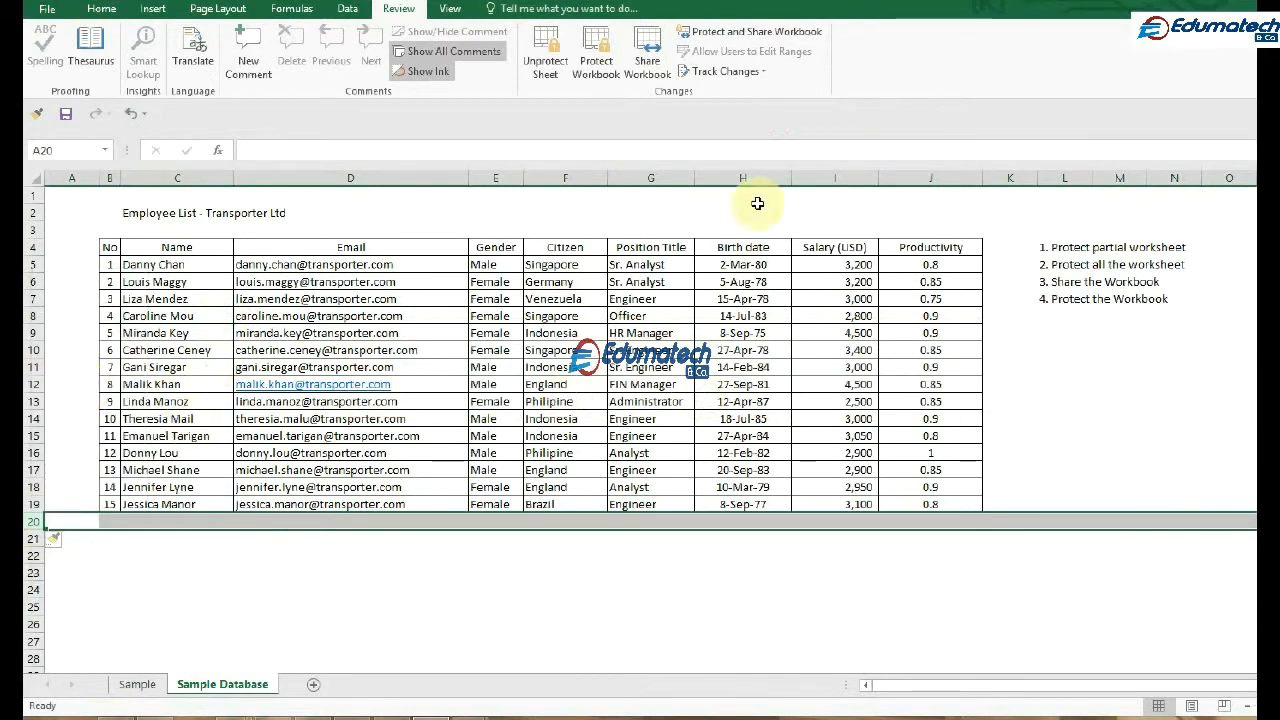
right_click(731, 176)
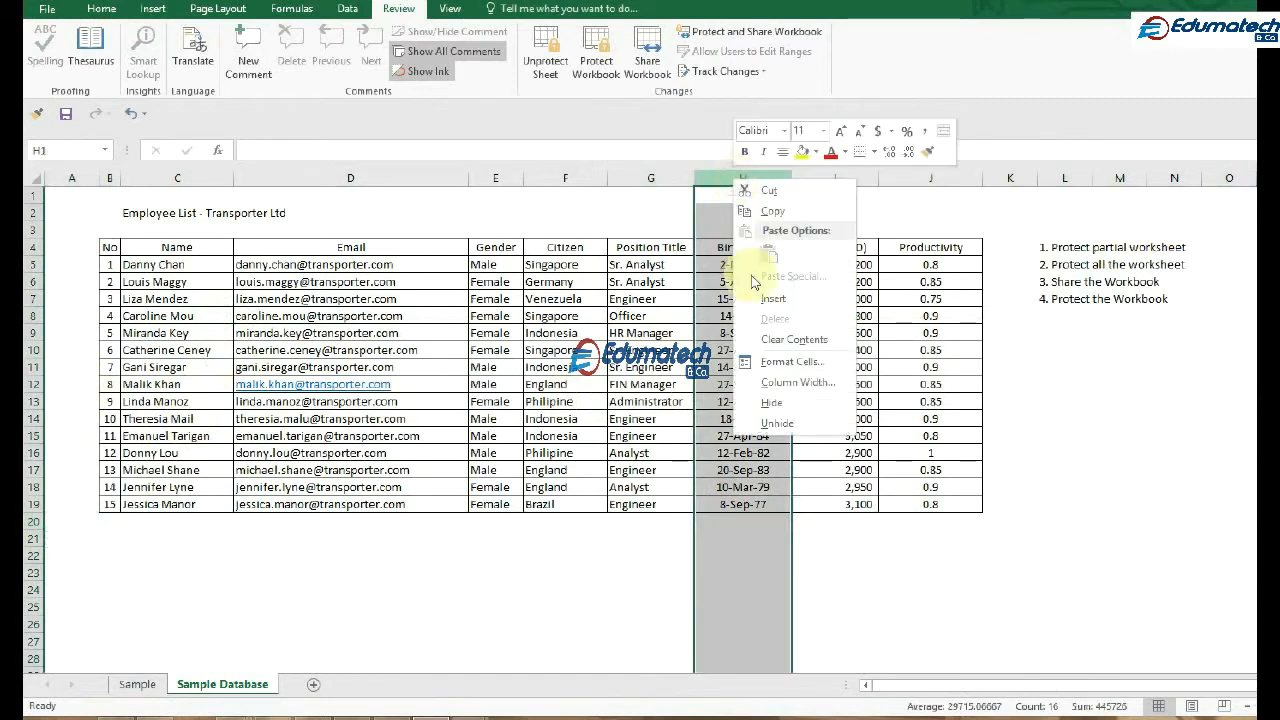
click(768, 296)
click(1053, 481)
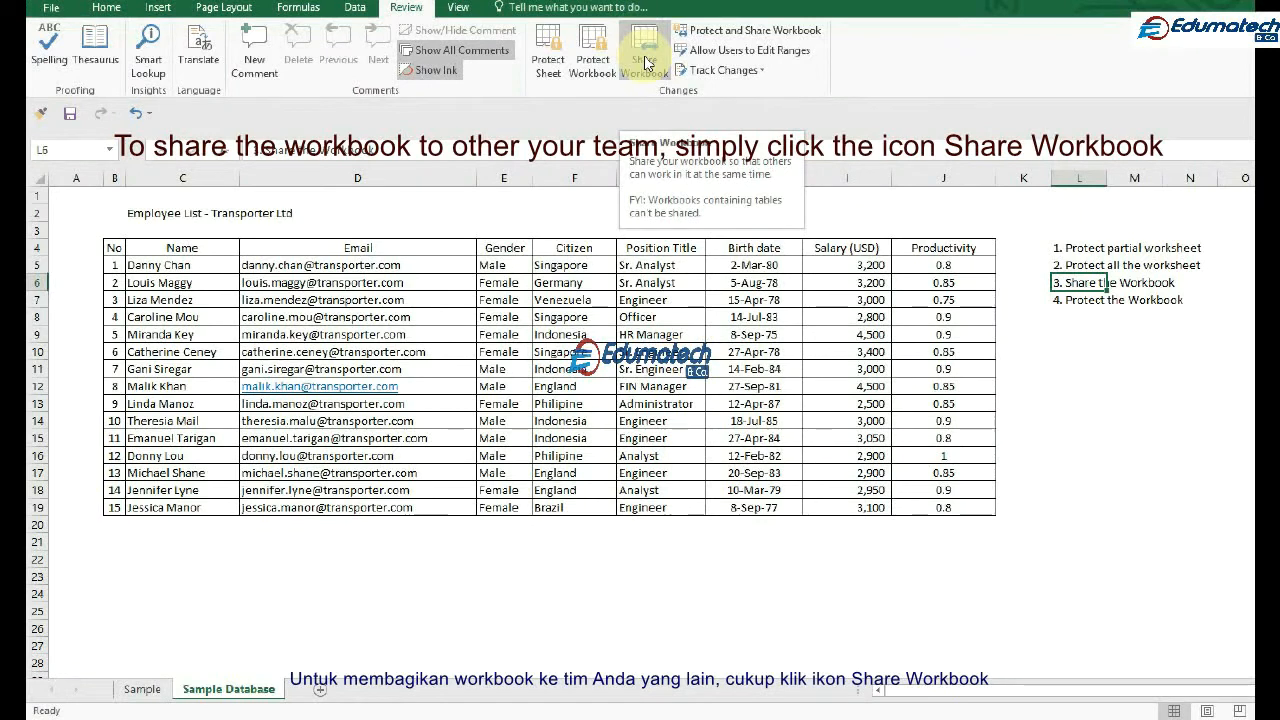
Share the workbook by allowing changes by more than one user at the same time, and accept saving it
click(645, 62)
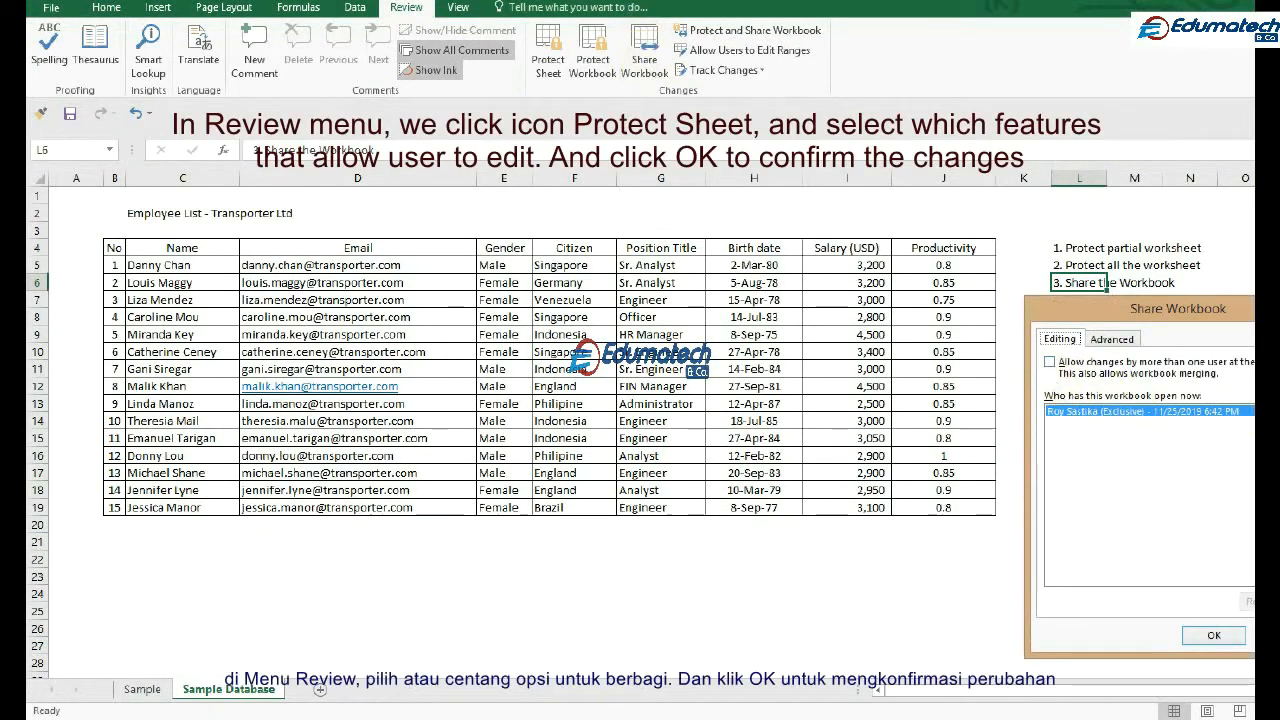
click(1049, 362)
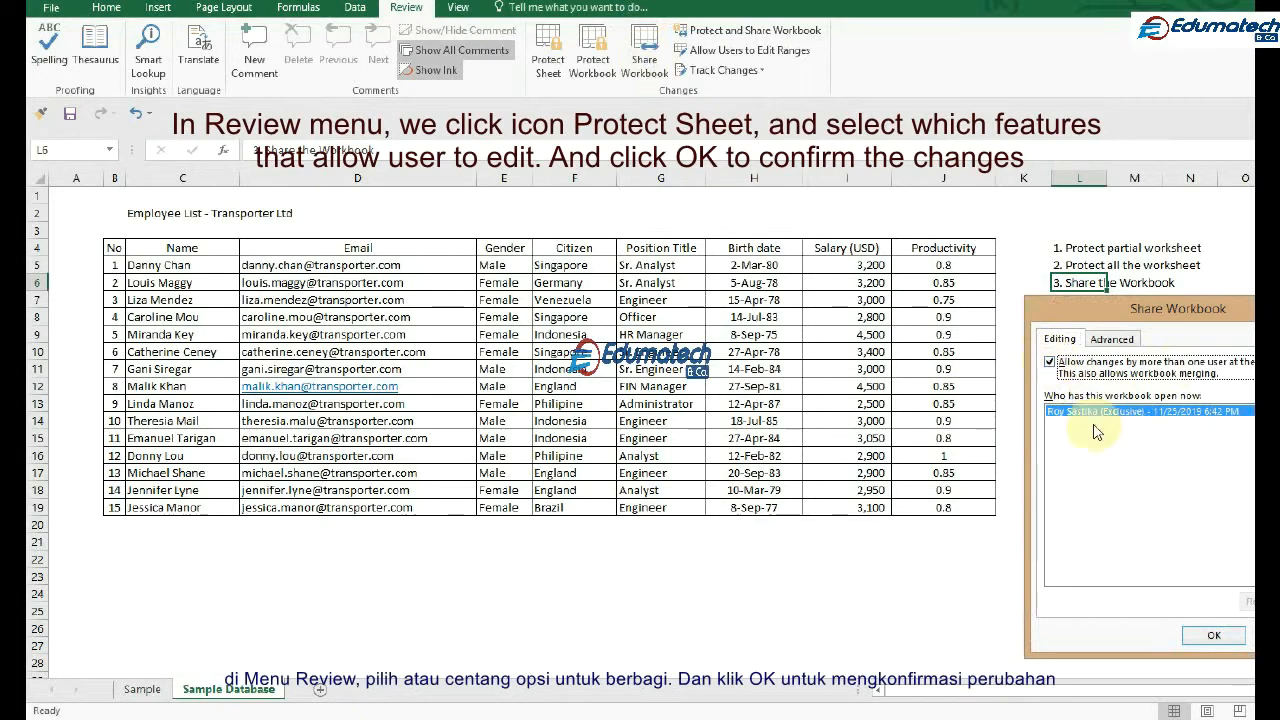
click(1215, 640)
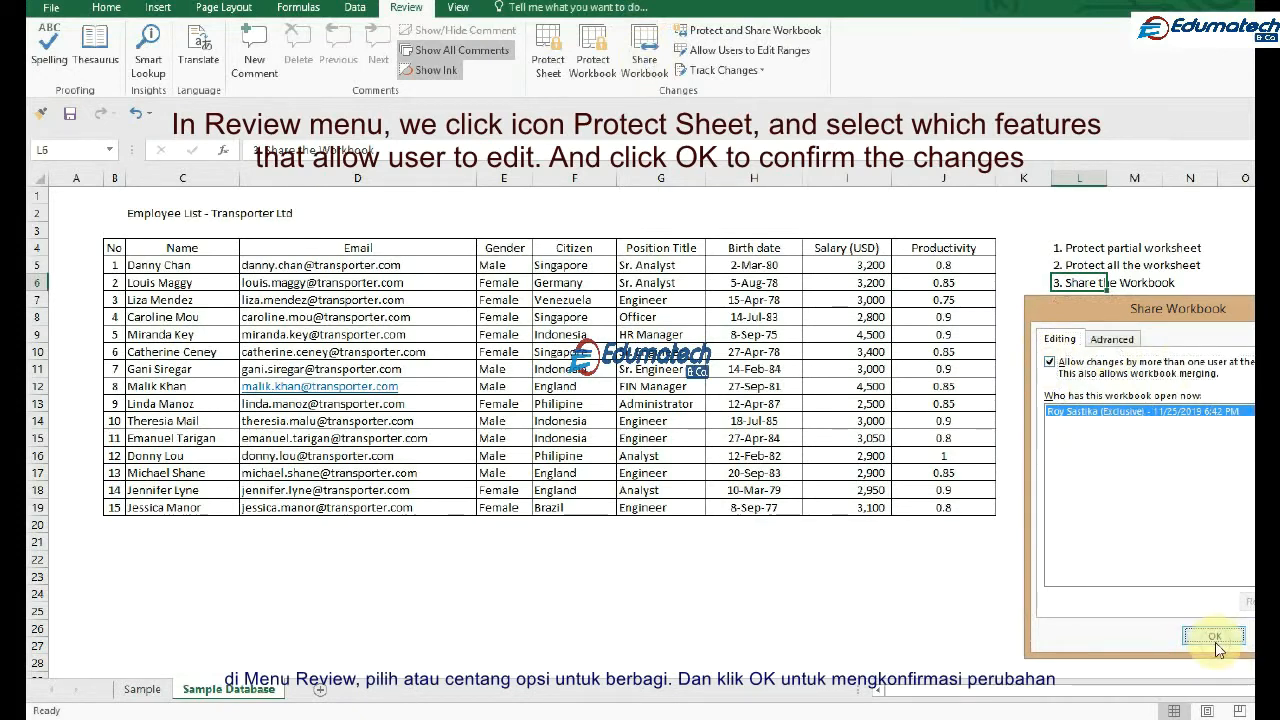
click(693, 402)
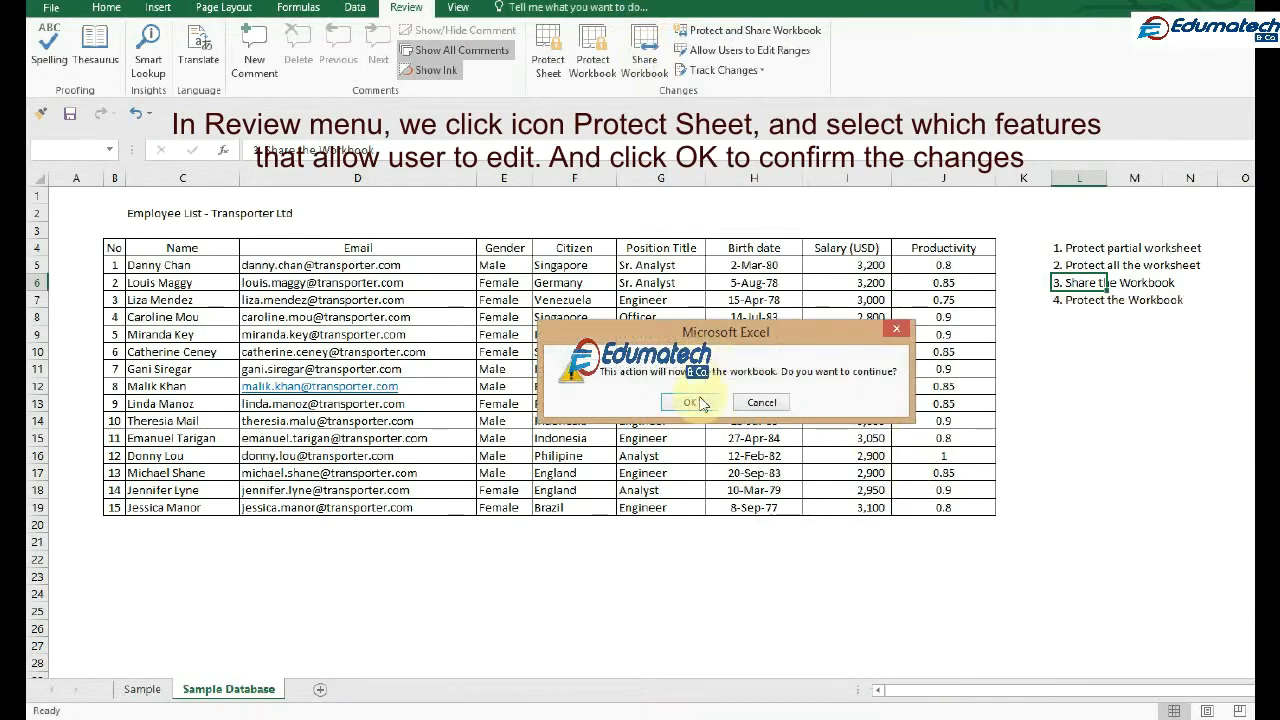
click(690, 403)
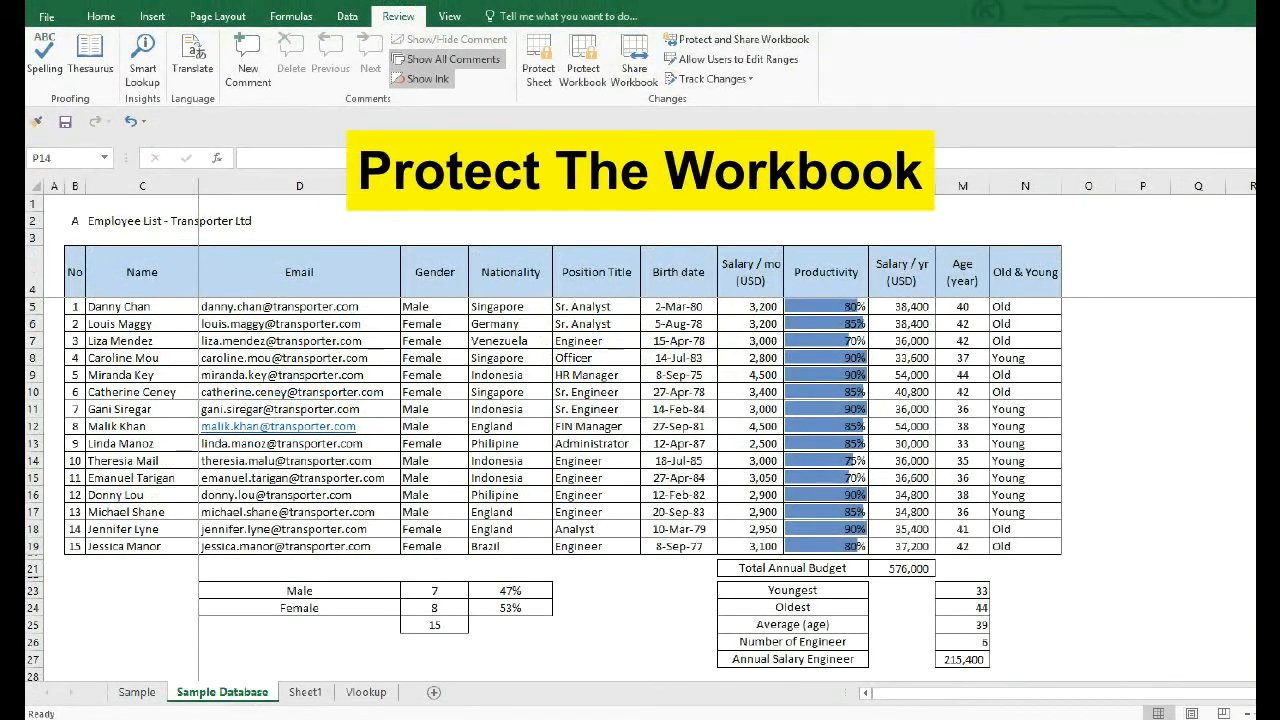
Encrypt the Base database workbook with an opening password, entering and confirming the password
click(44, 18)
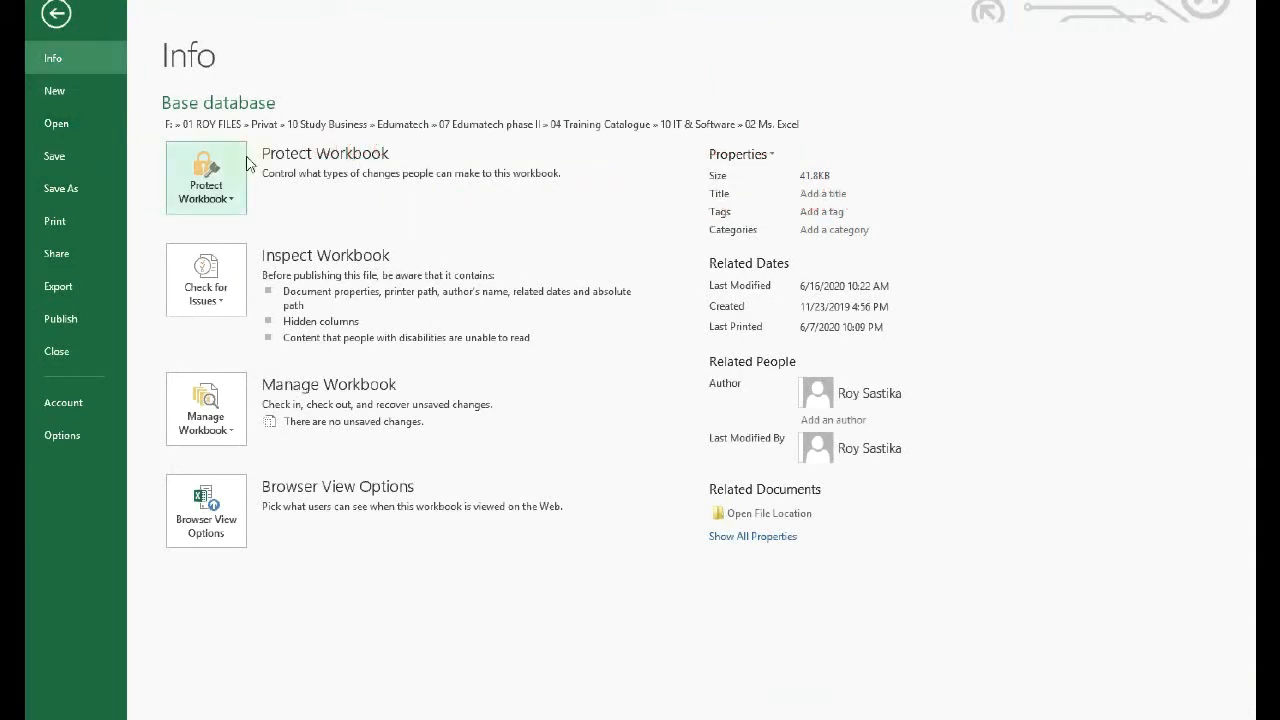
click(229, 199)
click(259, 284)
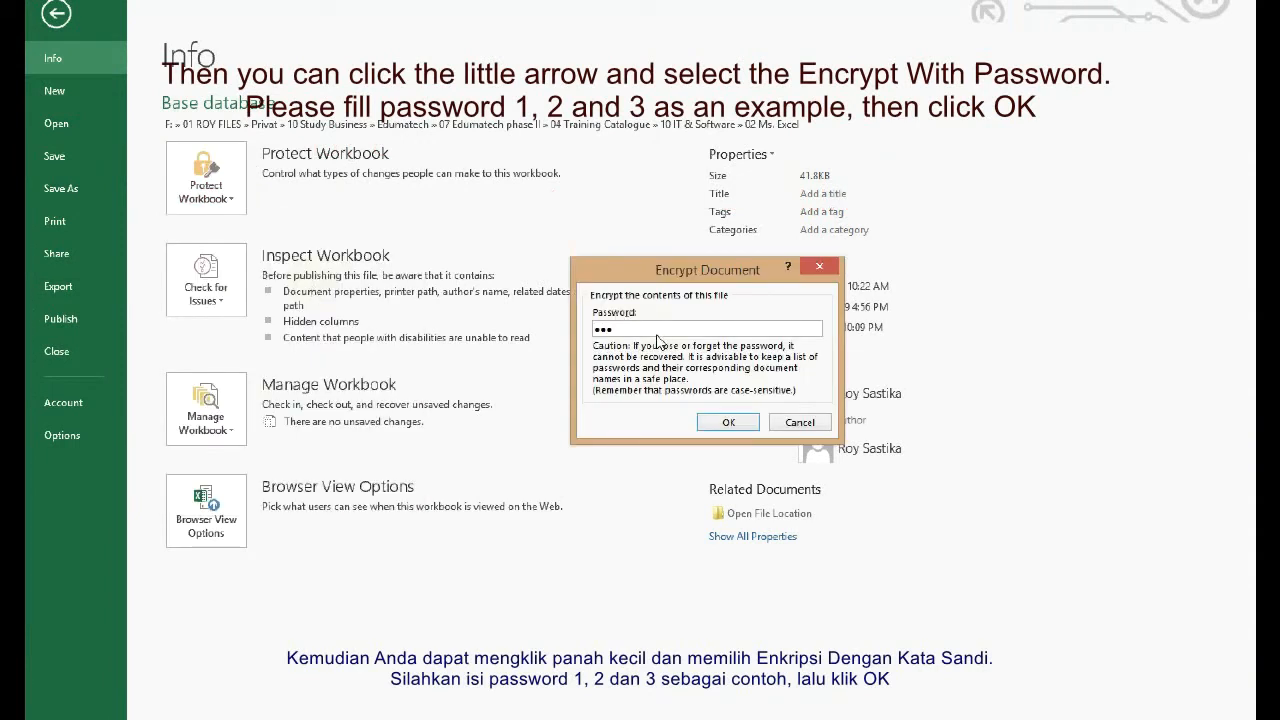
text(123)
click(744, 428)
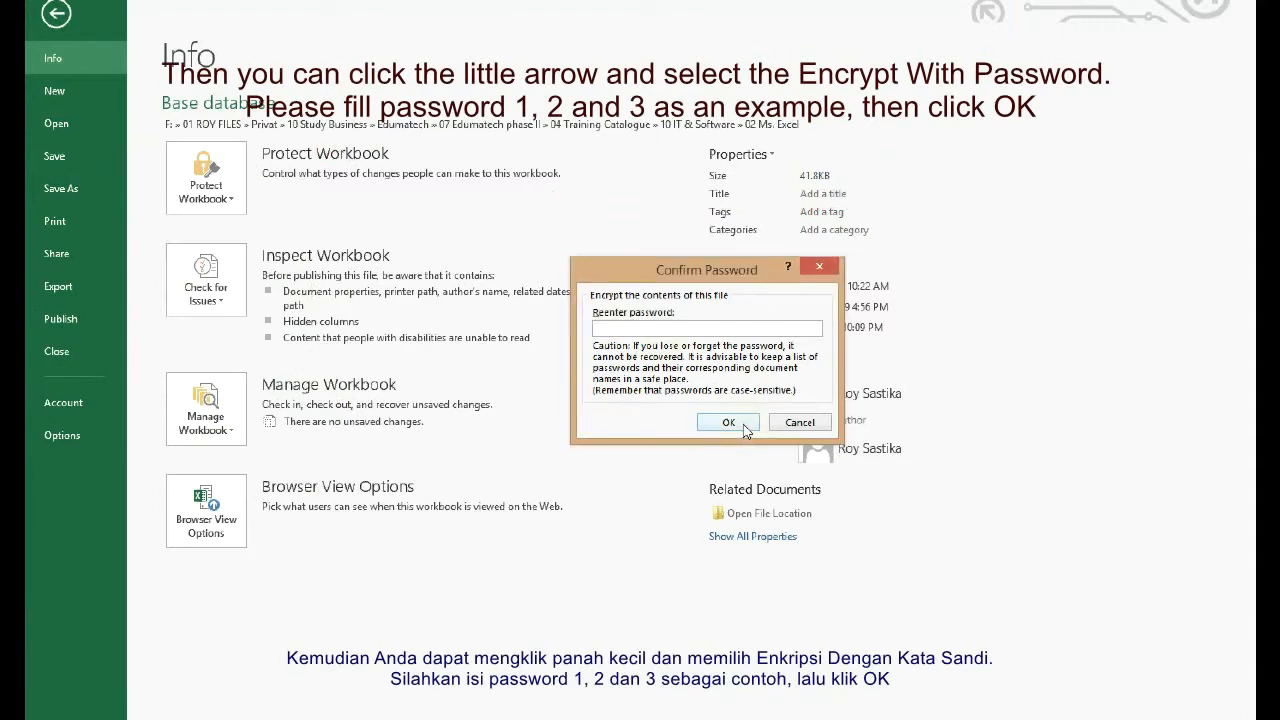
text(123)
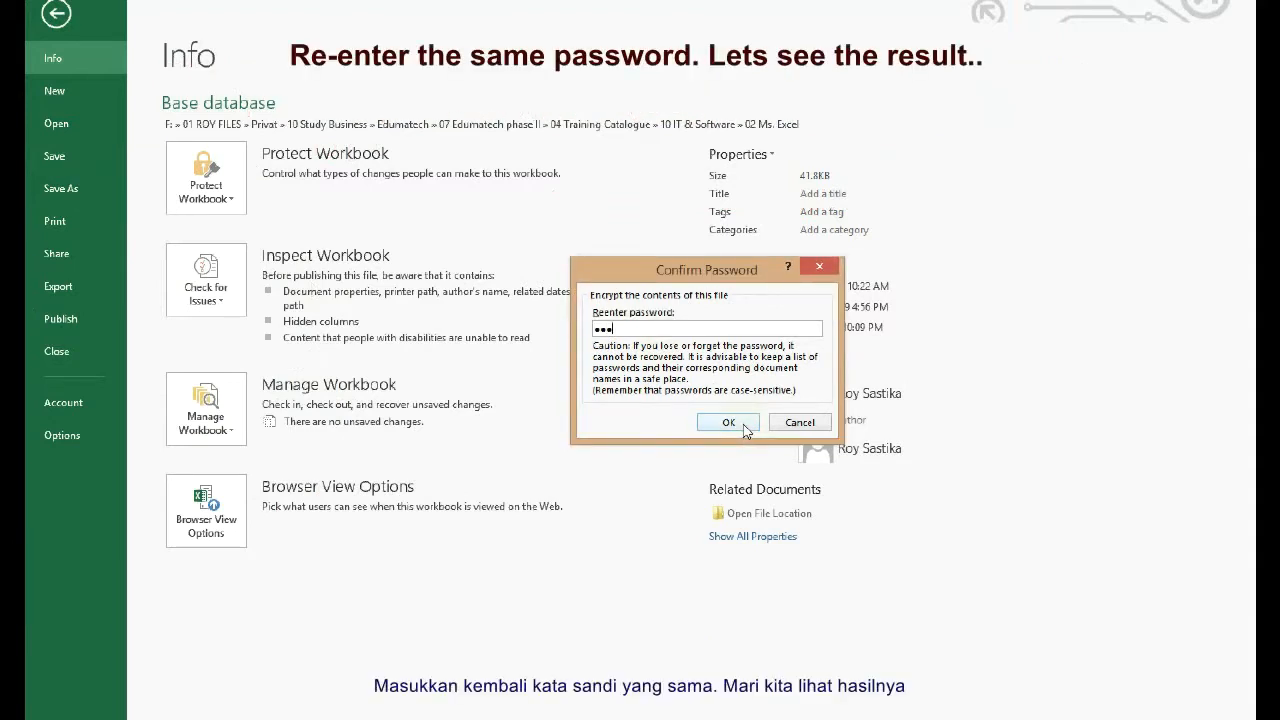
click(744, 428)
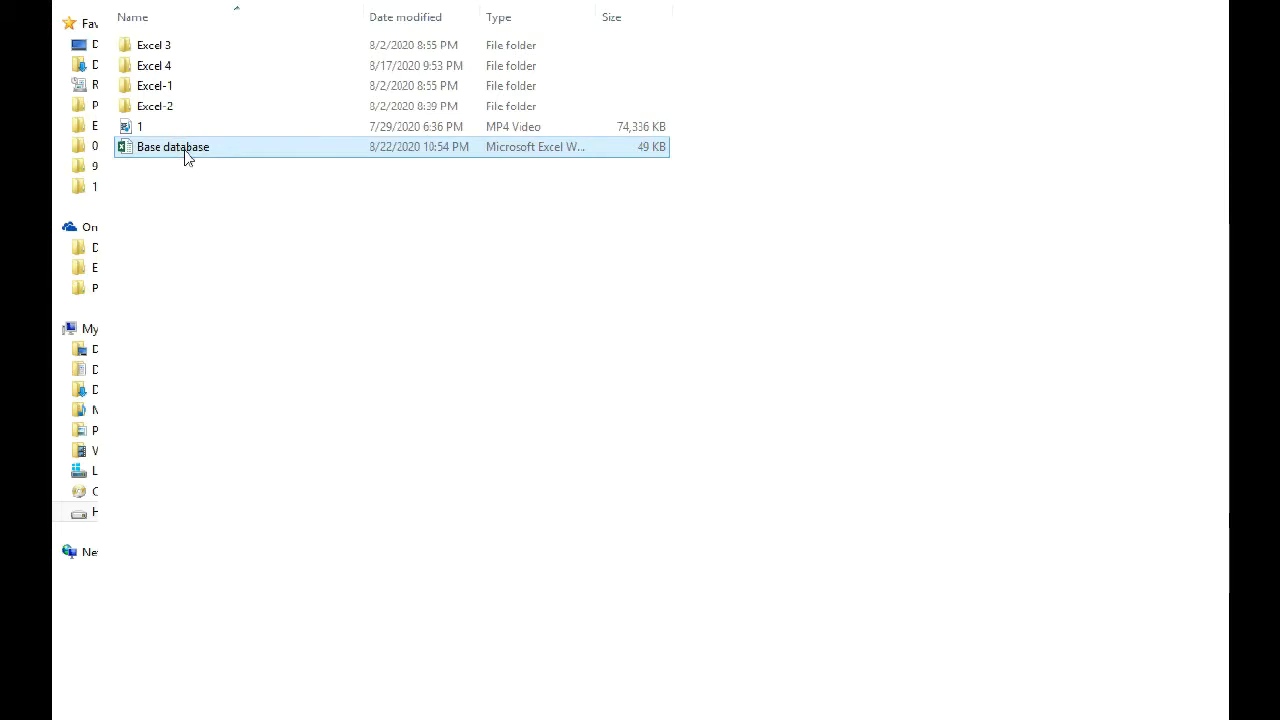
Reopen the encrypted Base database.xlsx file by entering its password
double_click(185, 150)
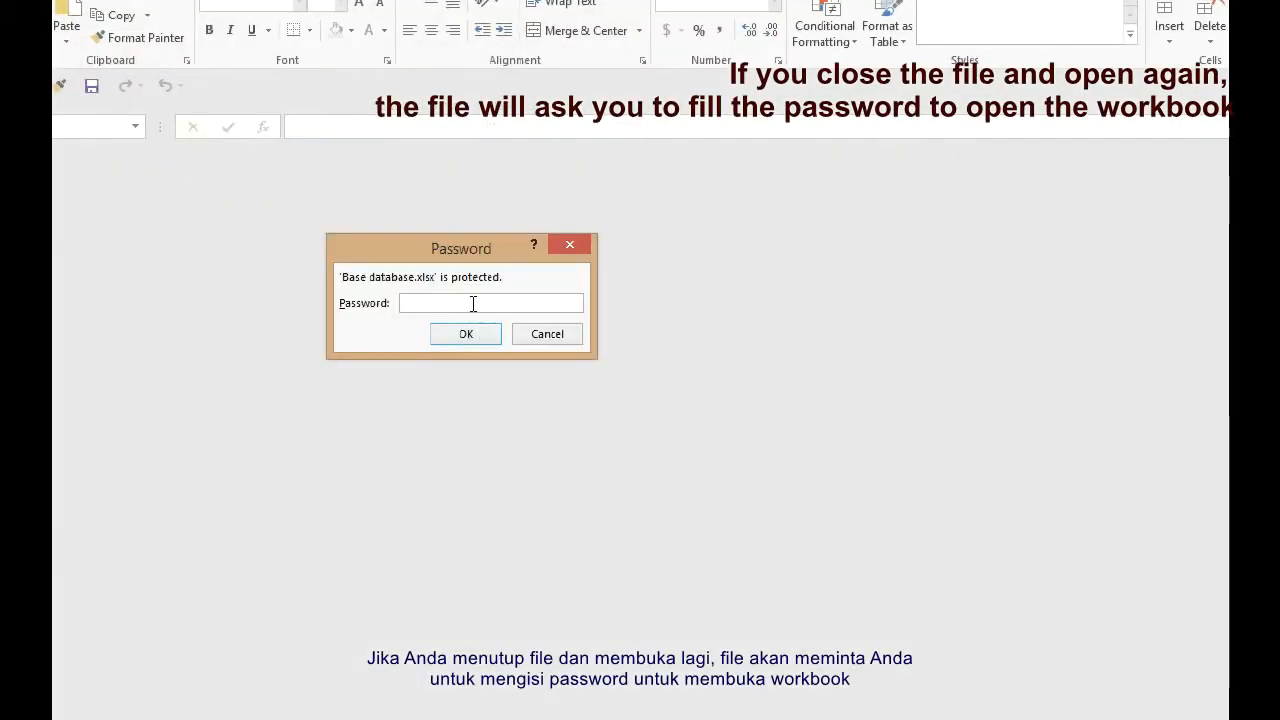
text(•)
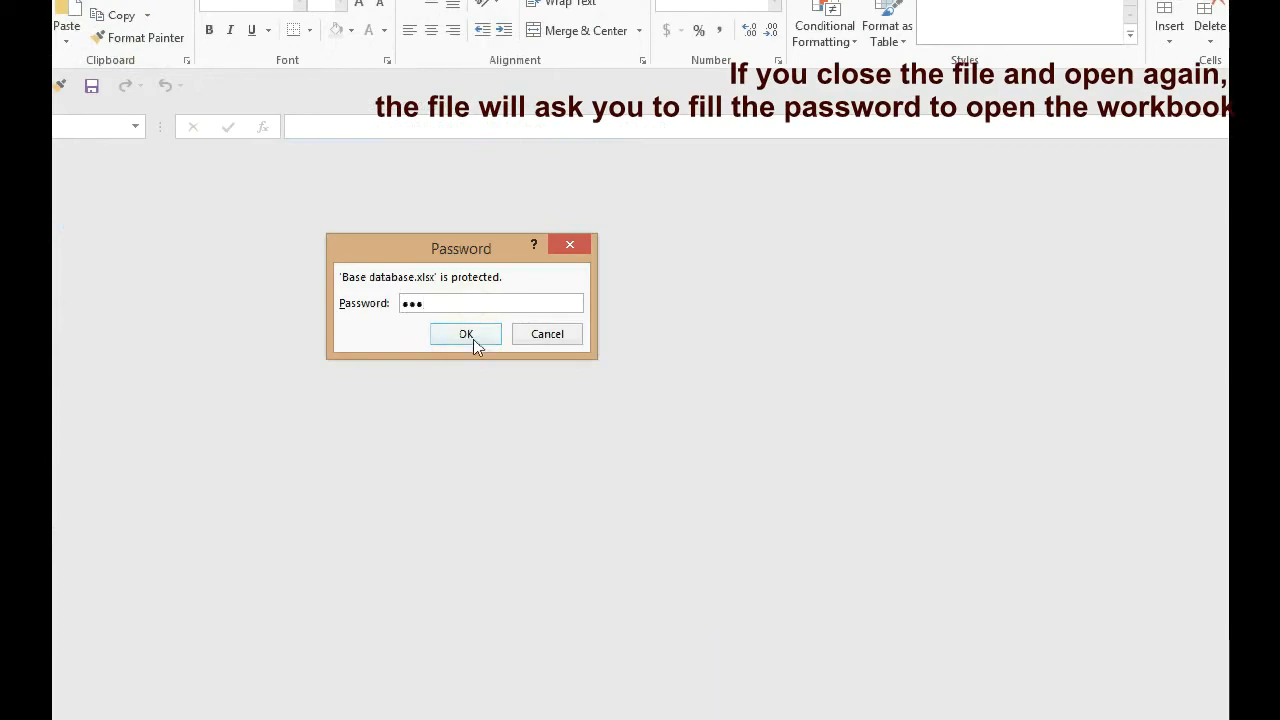
click(466, 334)
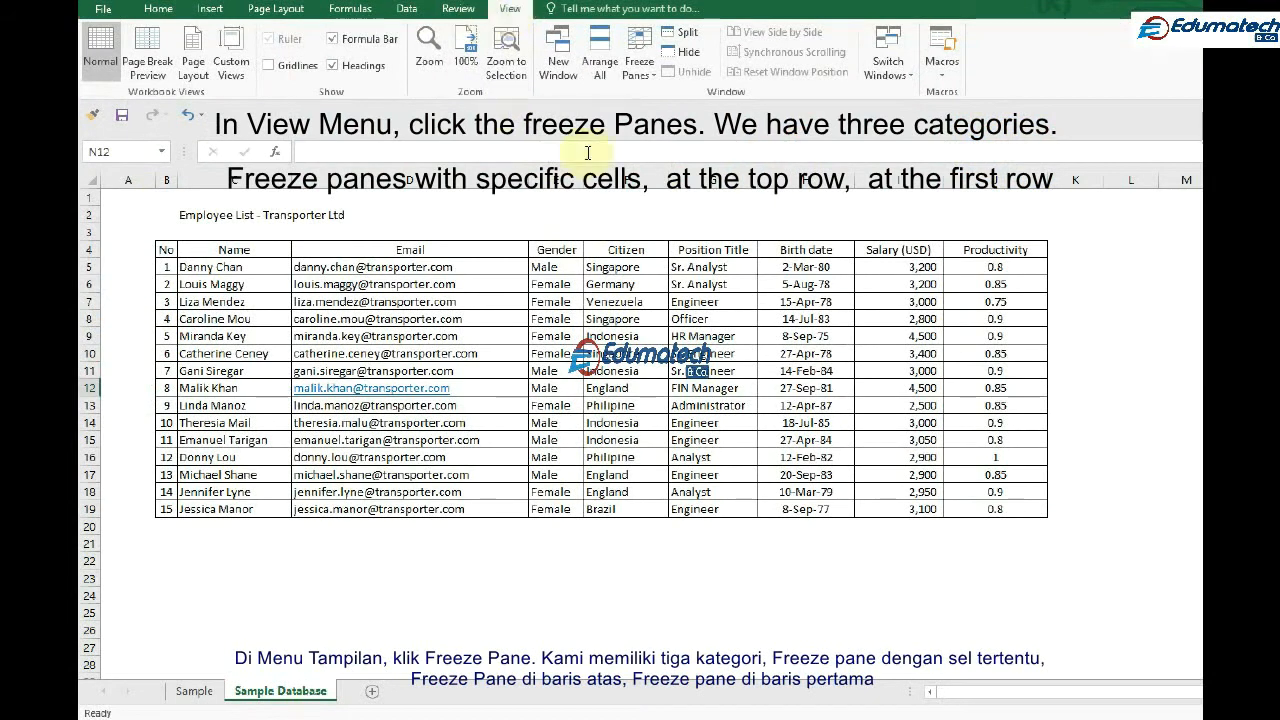
click(648, 78)
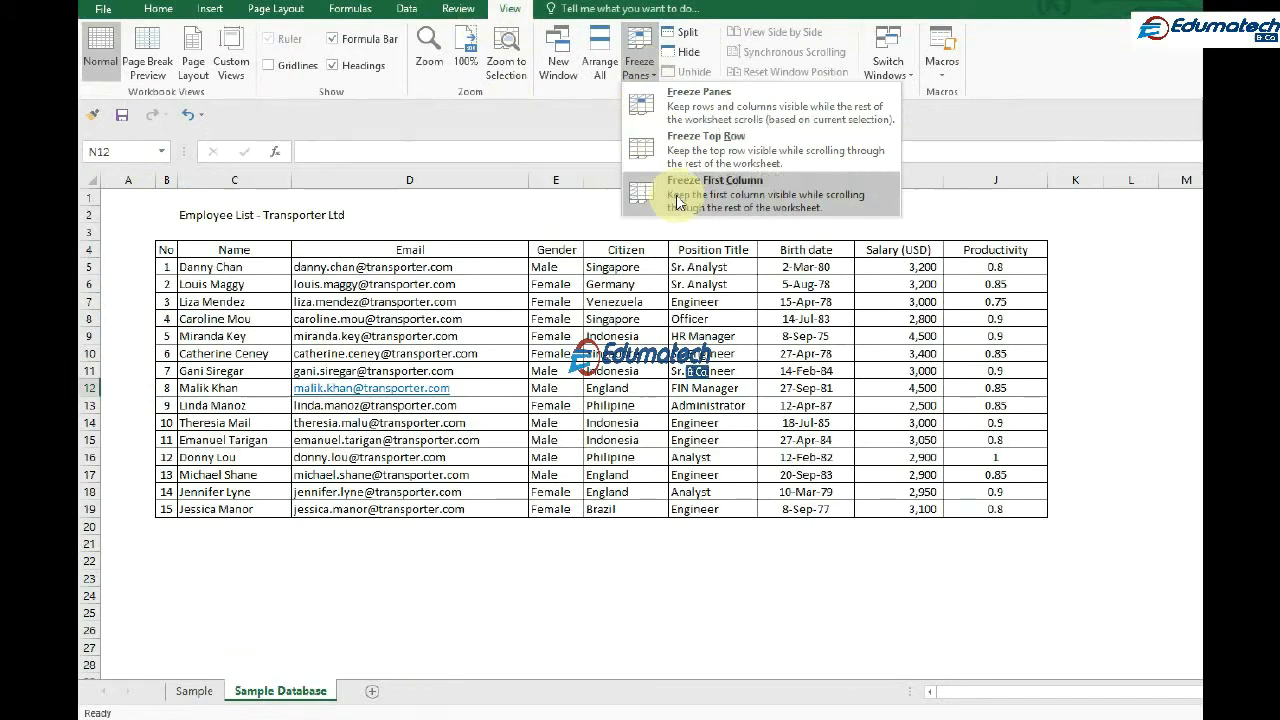
click(436, 290)
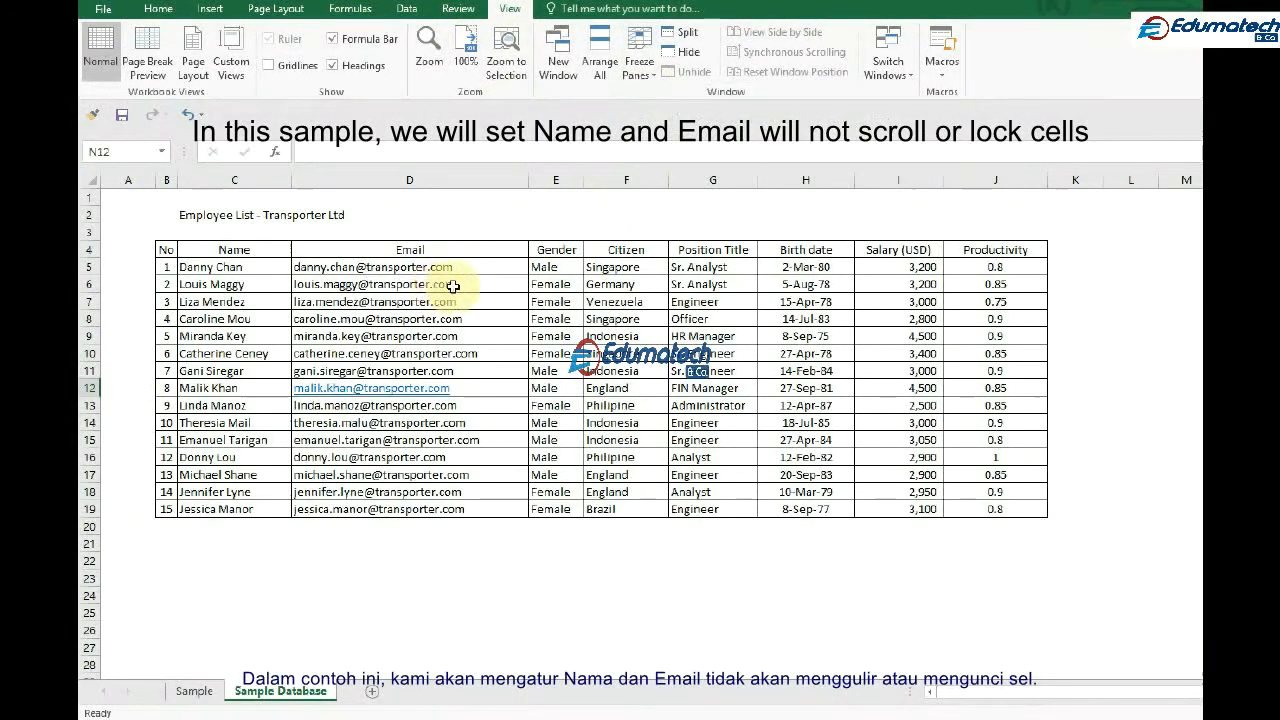
Freeze panes at cell E5 so the header rows and the columns through Email stay in view
drag(255, 250, 256, 508)
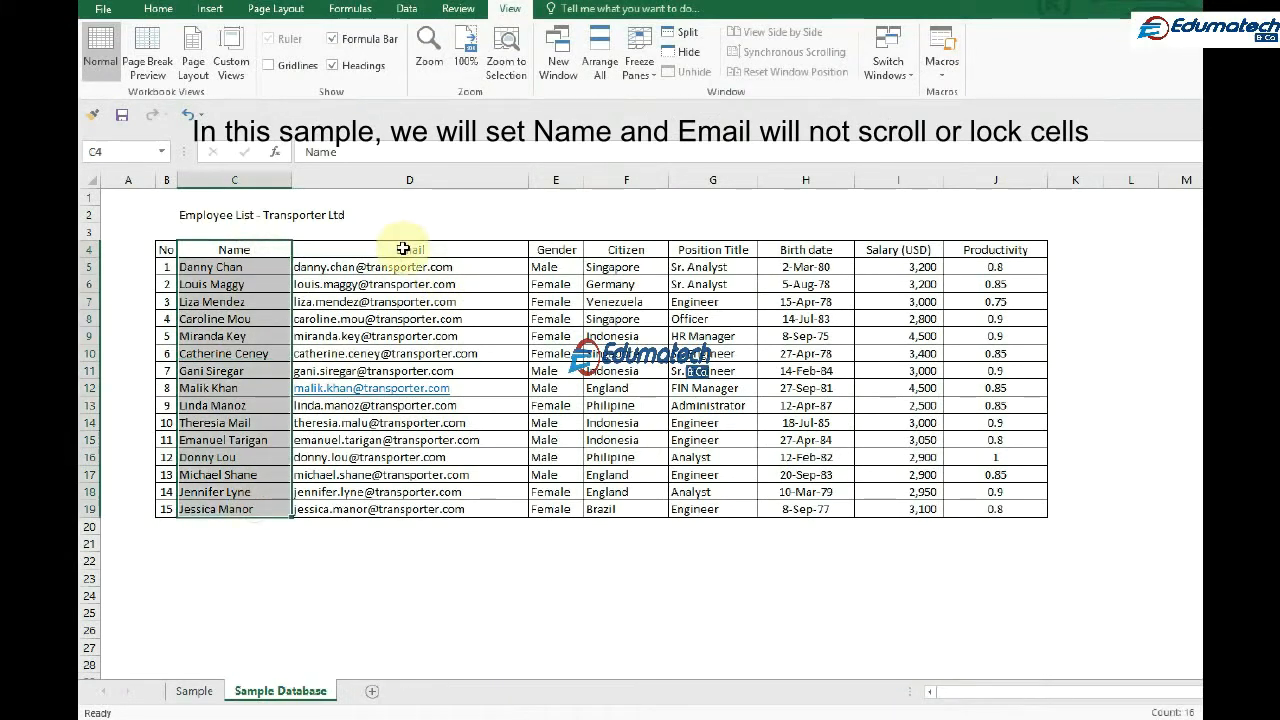
drag(403, 249, 428, 508)
click(554, 269)
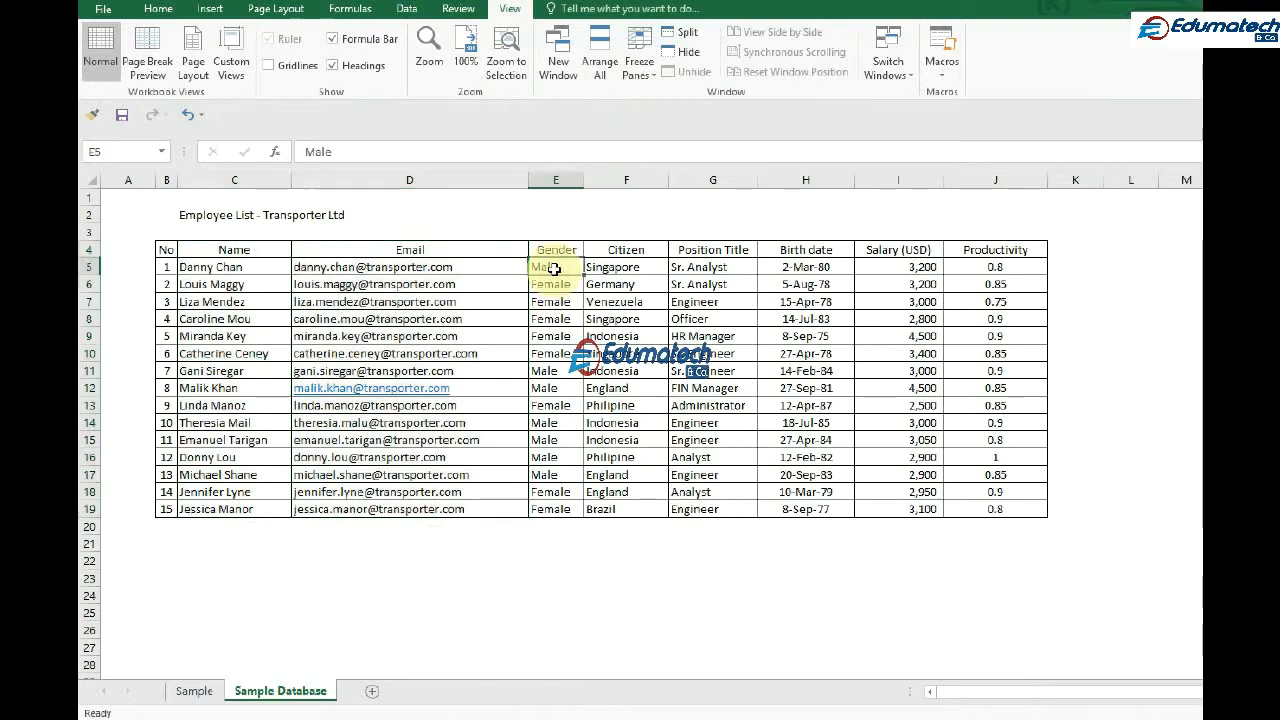
drag(245, 233, 960, 256)
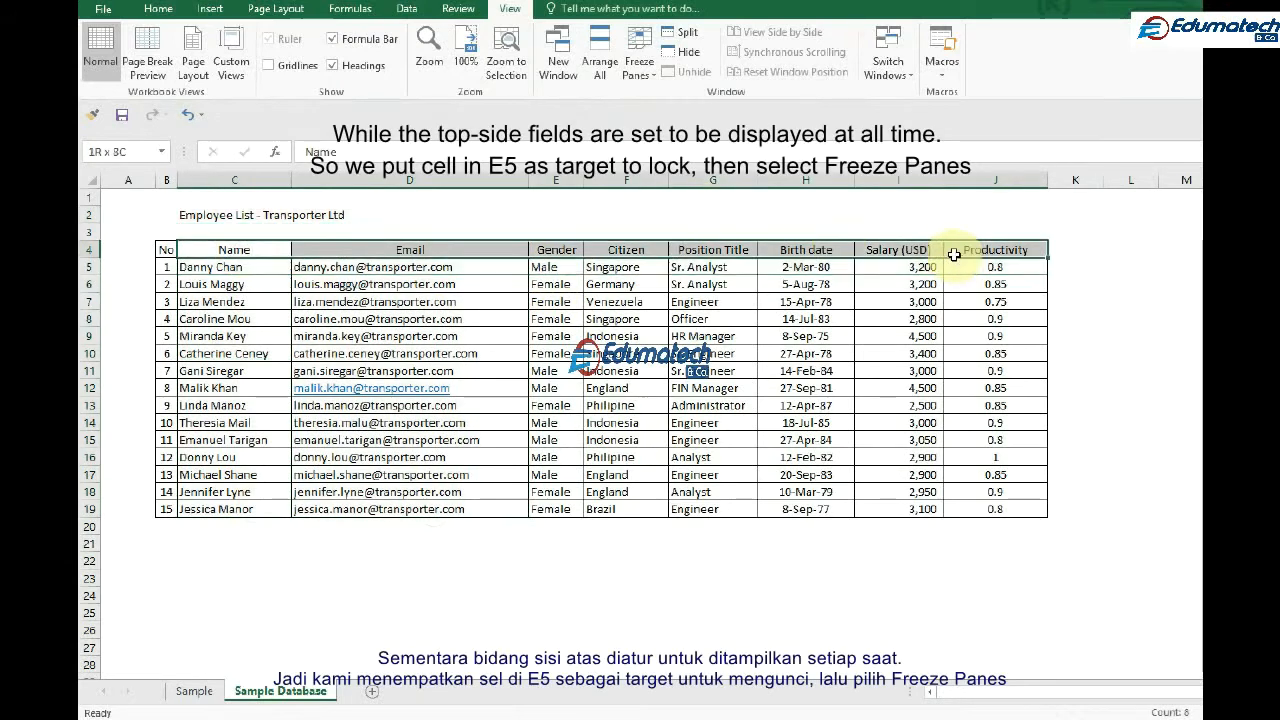
click(547, 271)
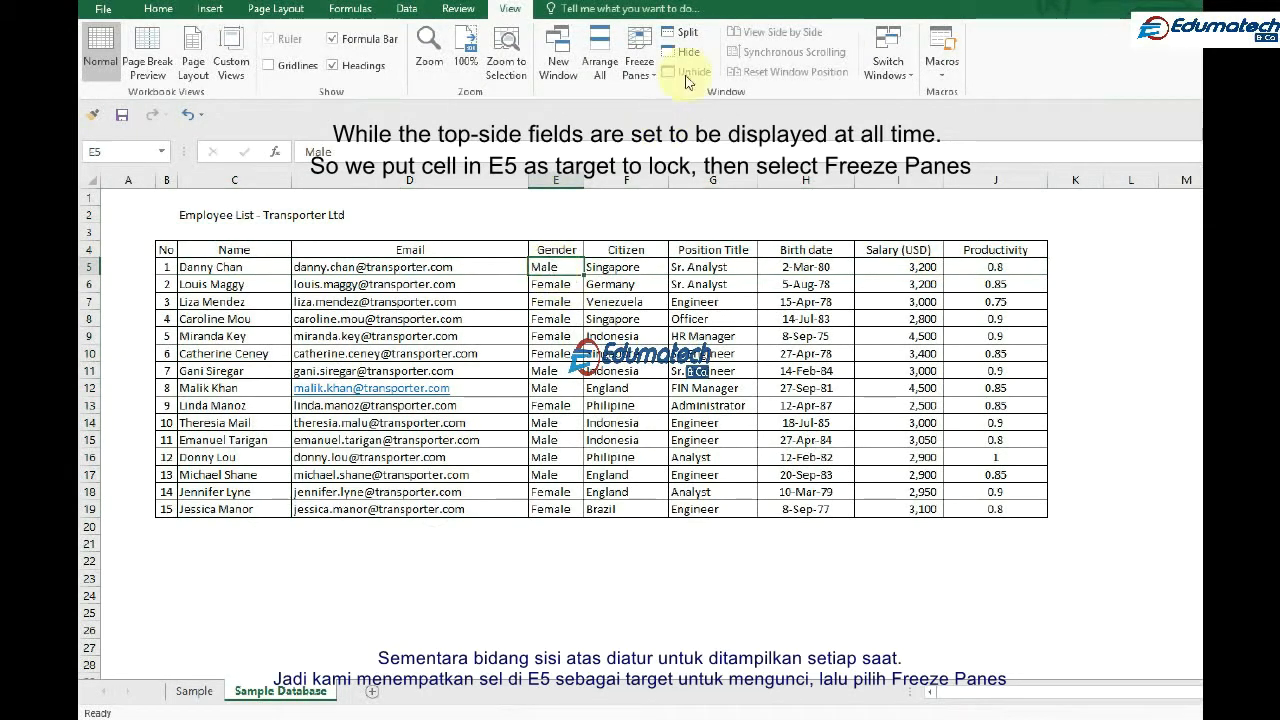
click(639, 62)
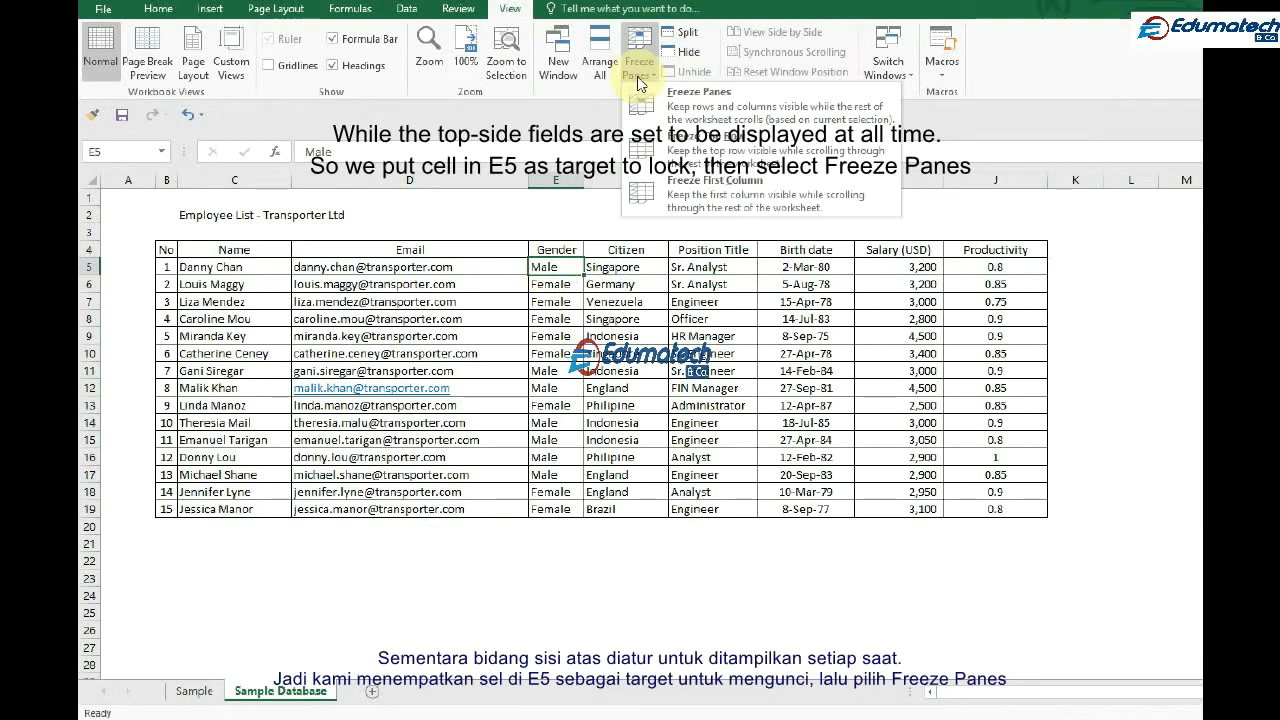
click(674, 115)
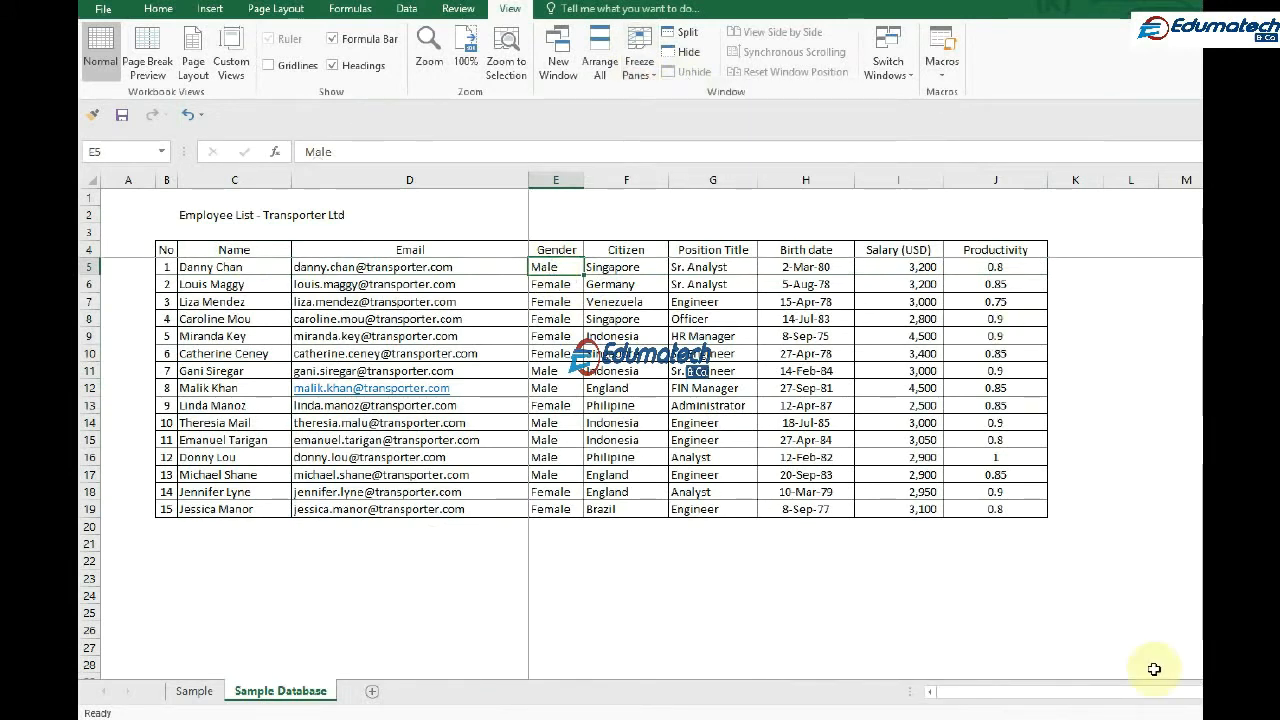
Check how the frozen header rows and the Name and Email columns behave while moving down and across the sheet
scroll(880, 343, down, 7)
scroll(753, 343, up, 7)
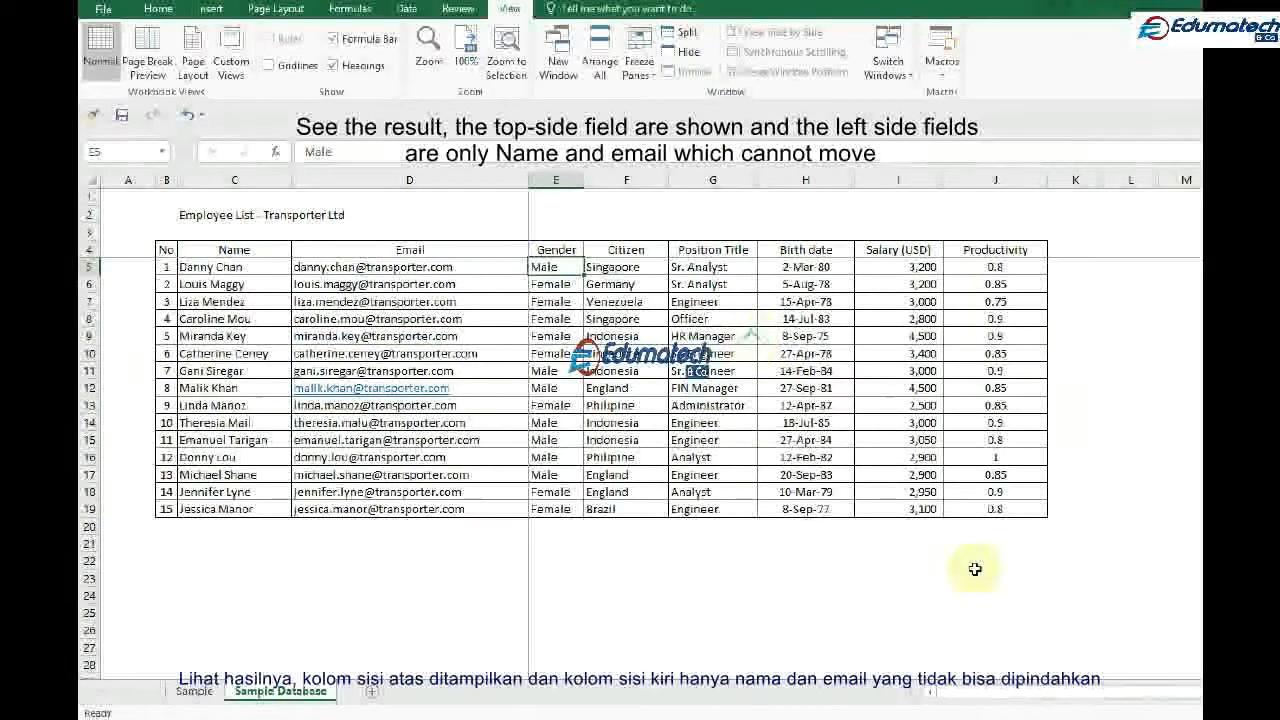
drag(981, 691, 1181, 709)
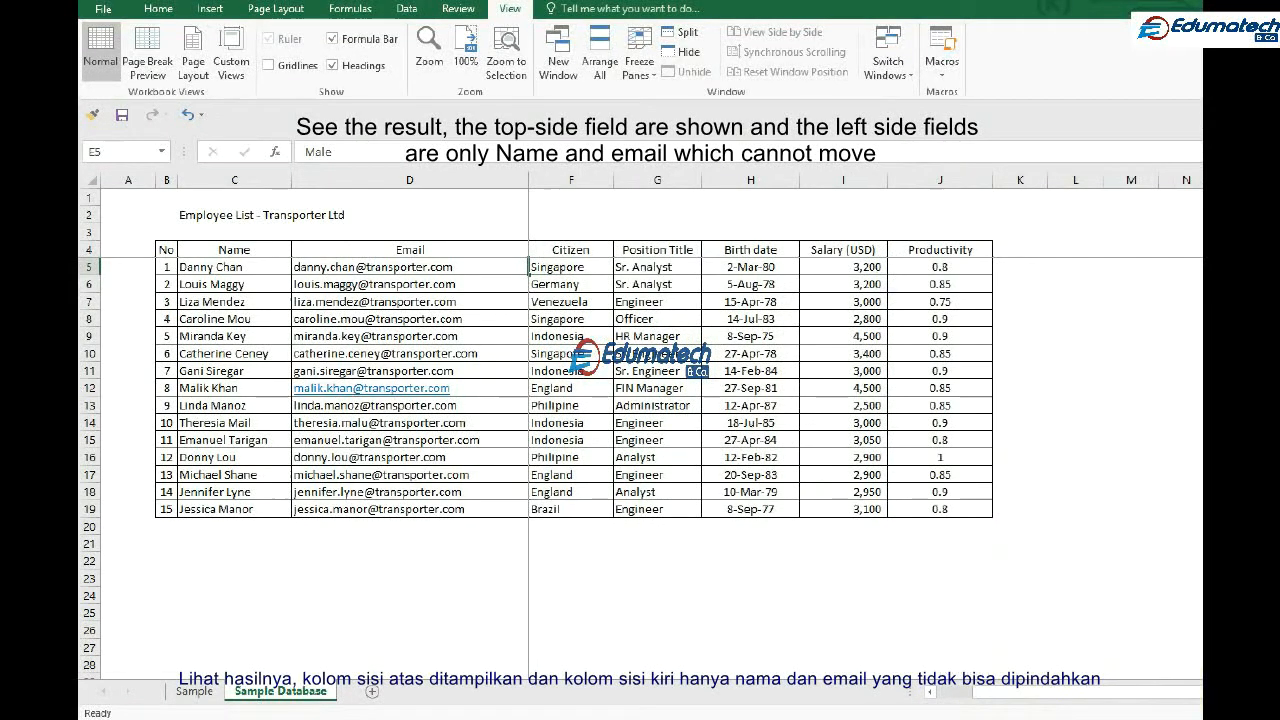
scroll(865, 430, right, 6)
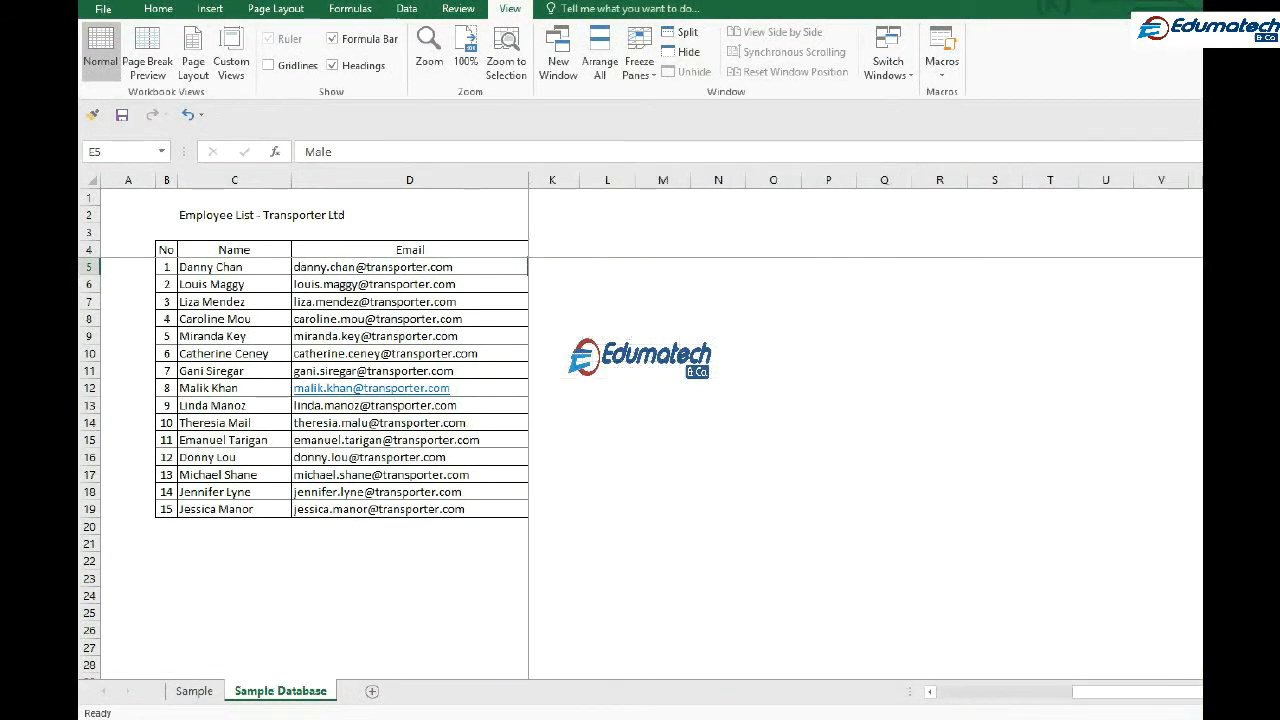
scroll(1034, 694, left, 7)
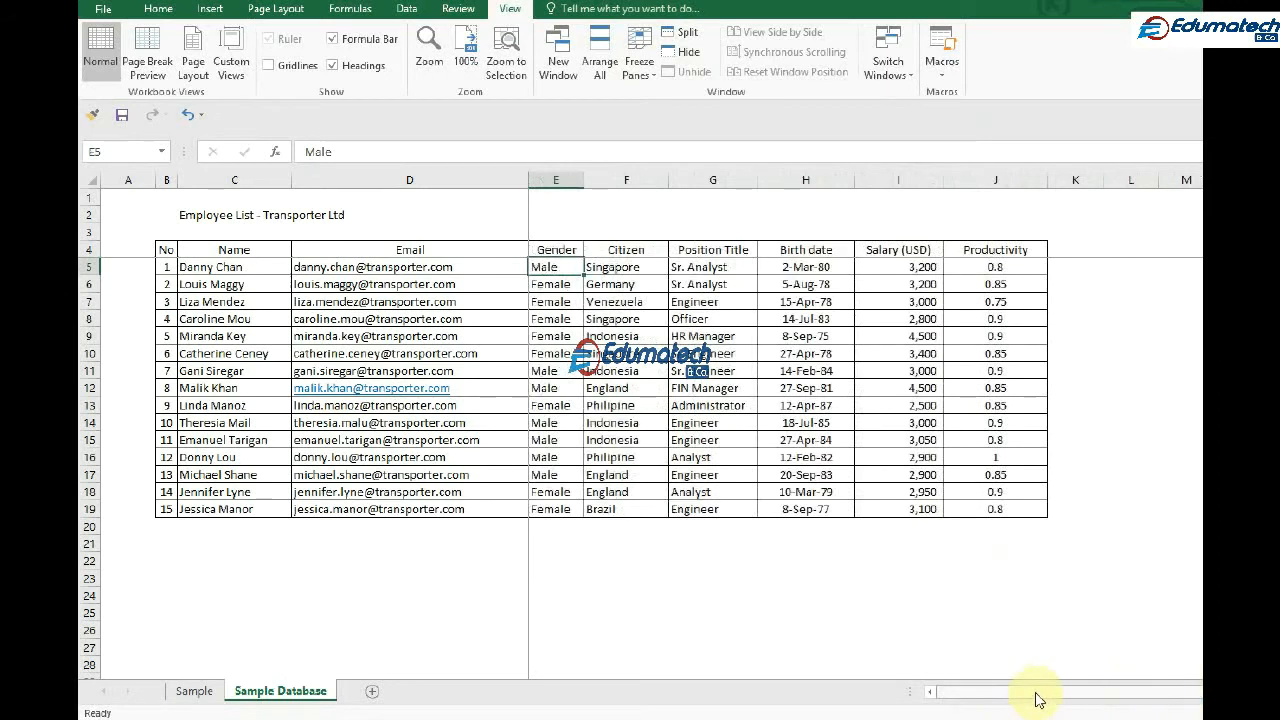
scroll(807, 459, down, 8)
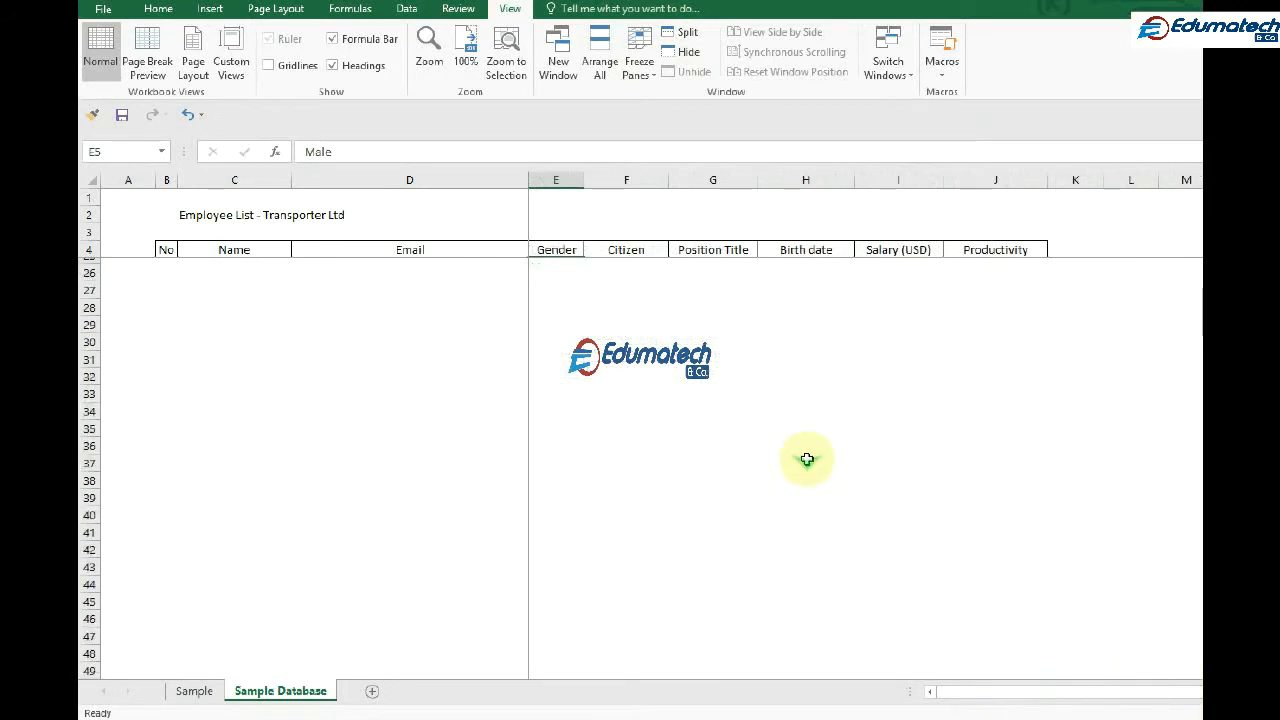
scroll(807, 459, up, 8)
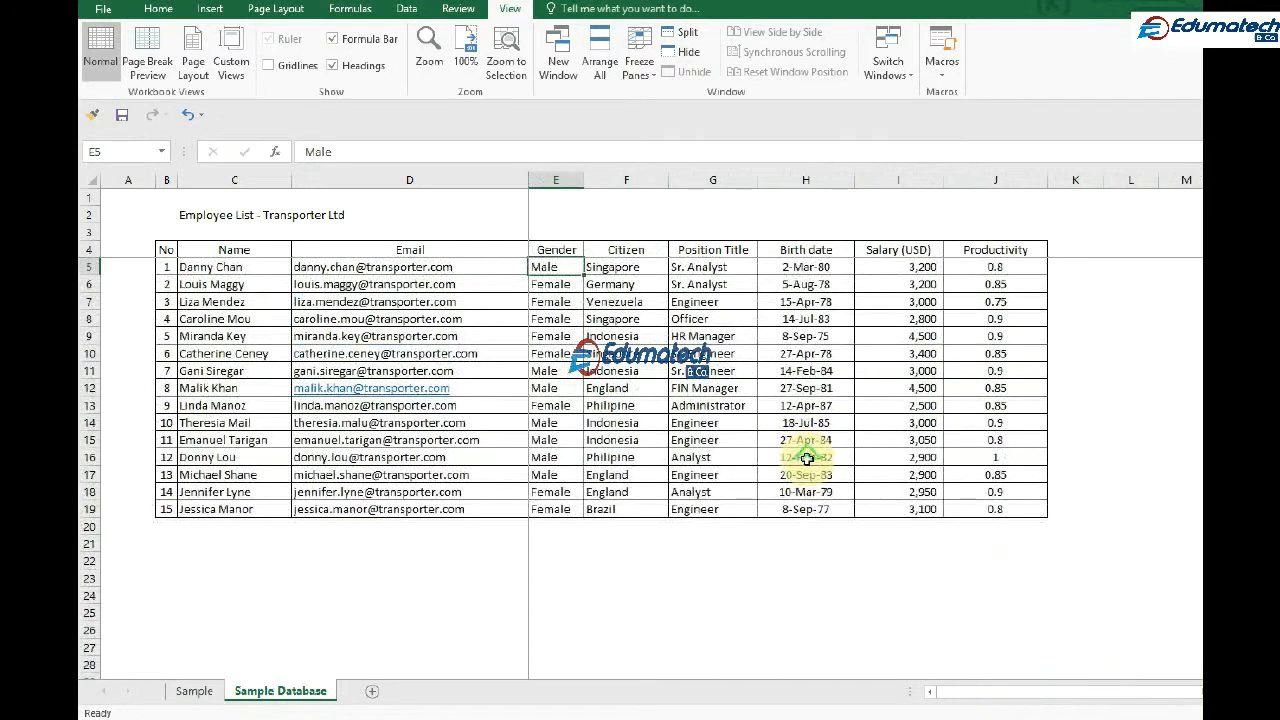
Unfreeze the panes on the Sample Database sheet
click(818, 565)
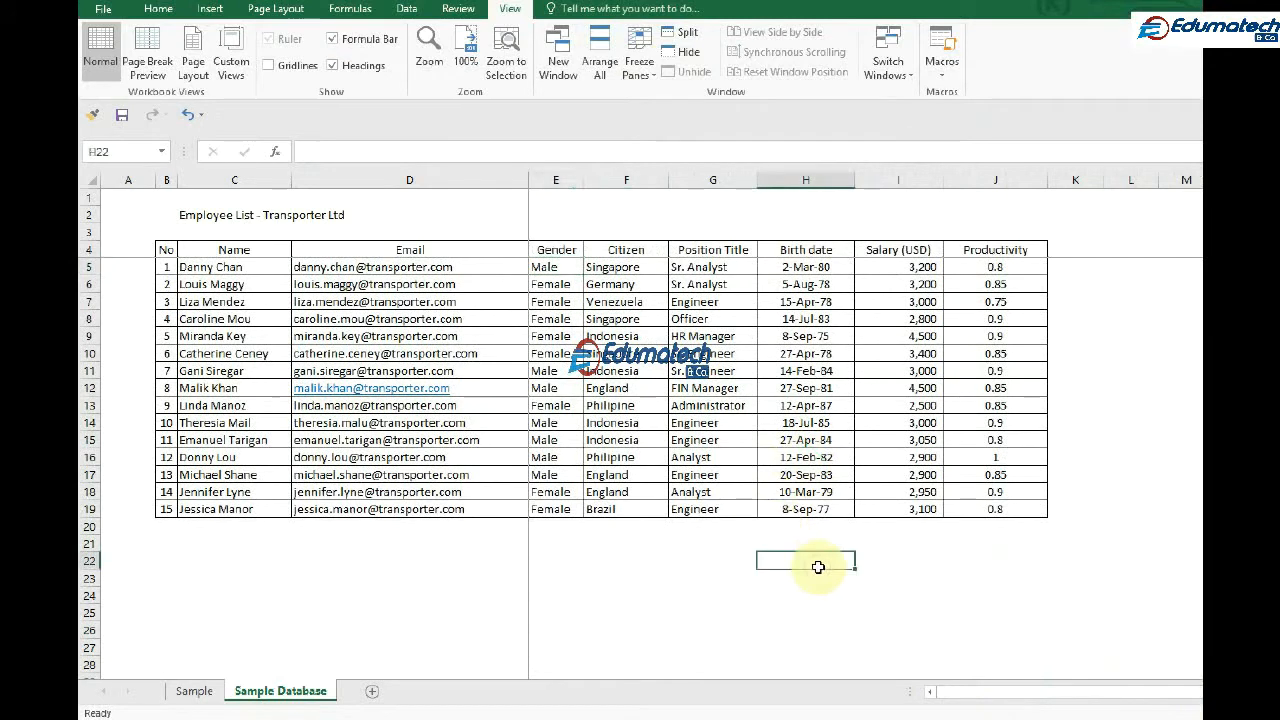
click(641, 72)
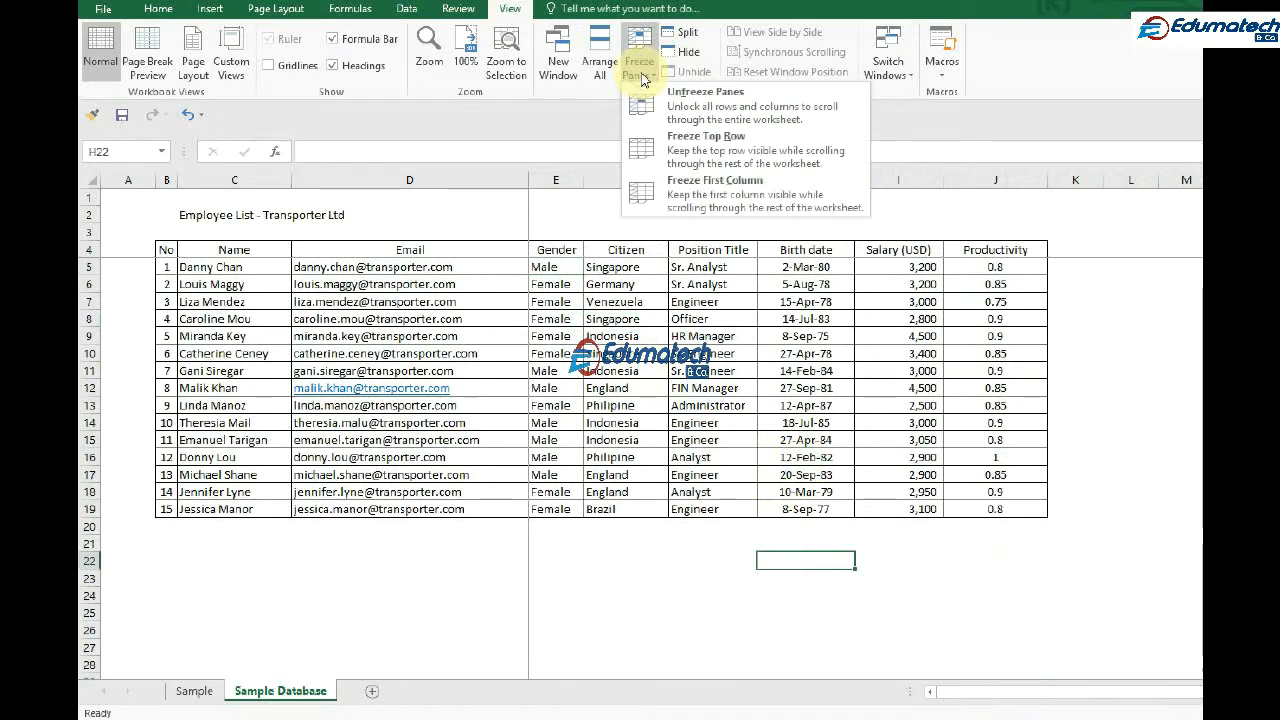
click(705, 95)
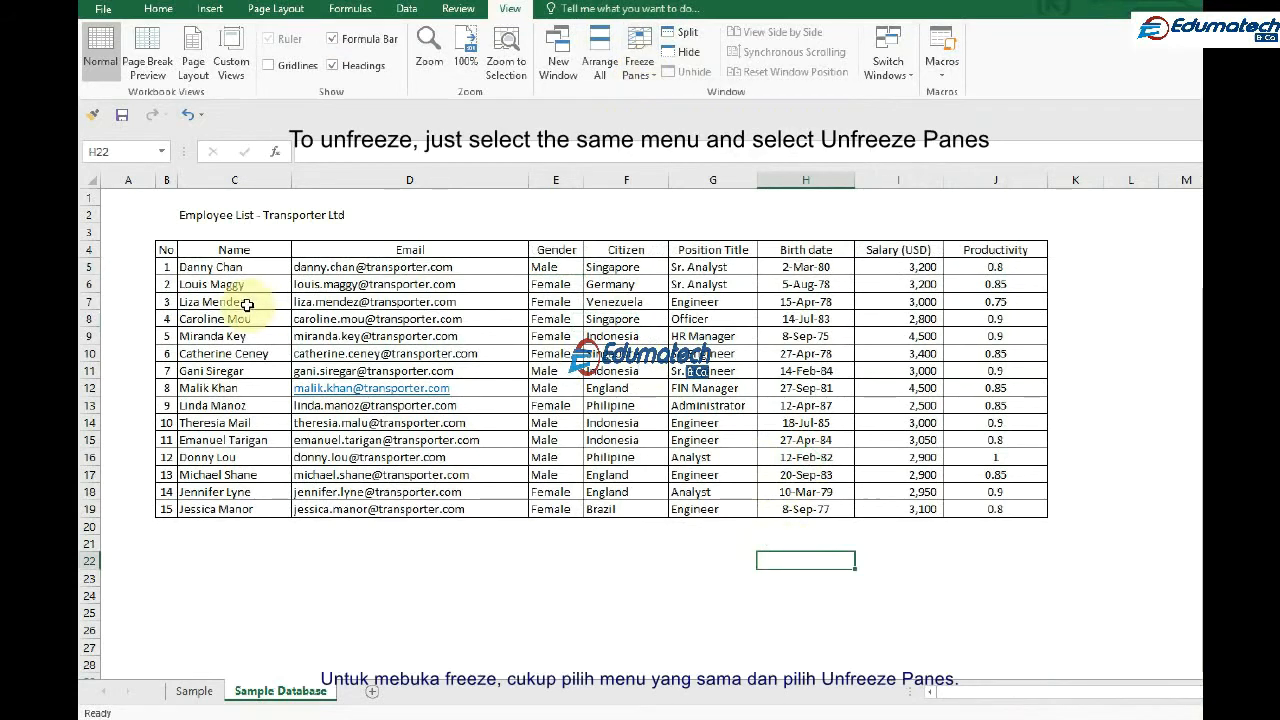
Freeze only the rows above row 5 so the employee list's headers stay in view
scroll(247, 305, down, 1)
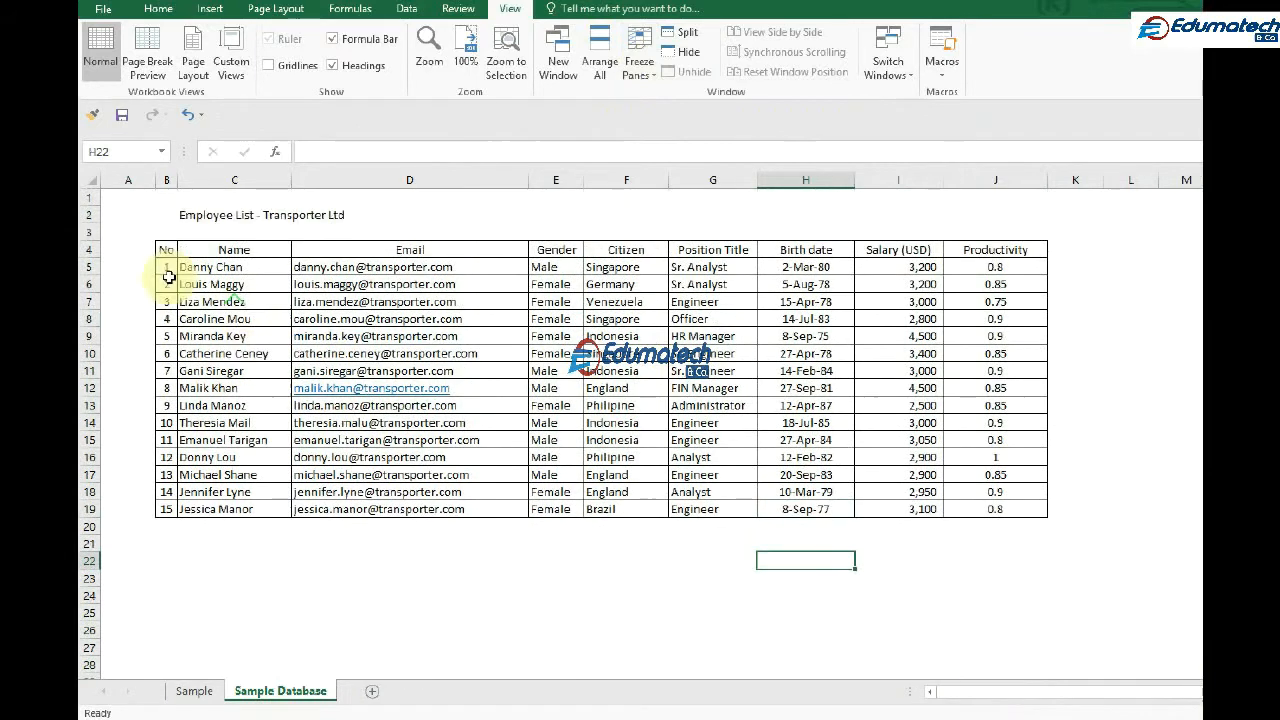
click(636, 68)
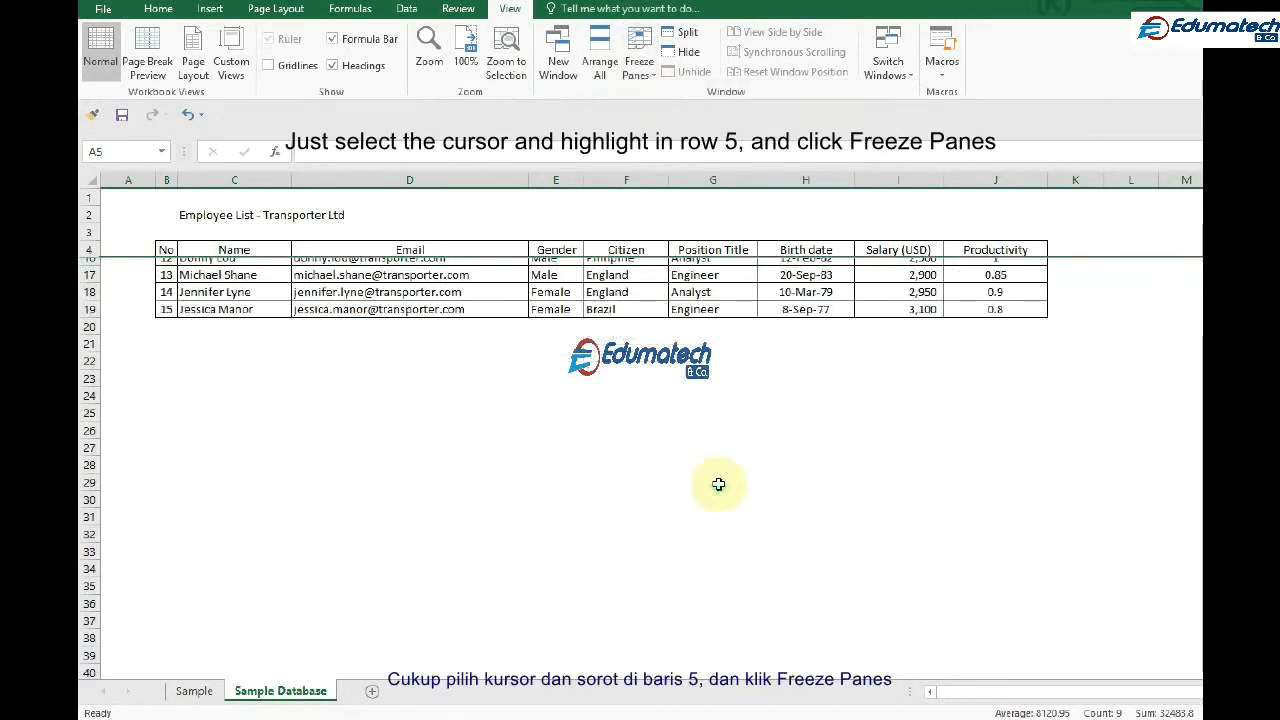
scroll(718, 485, down, 3)
scroll(718, 485, up, 5)
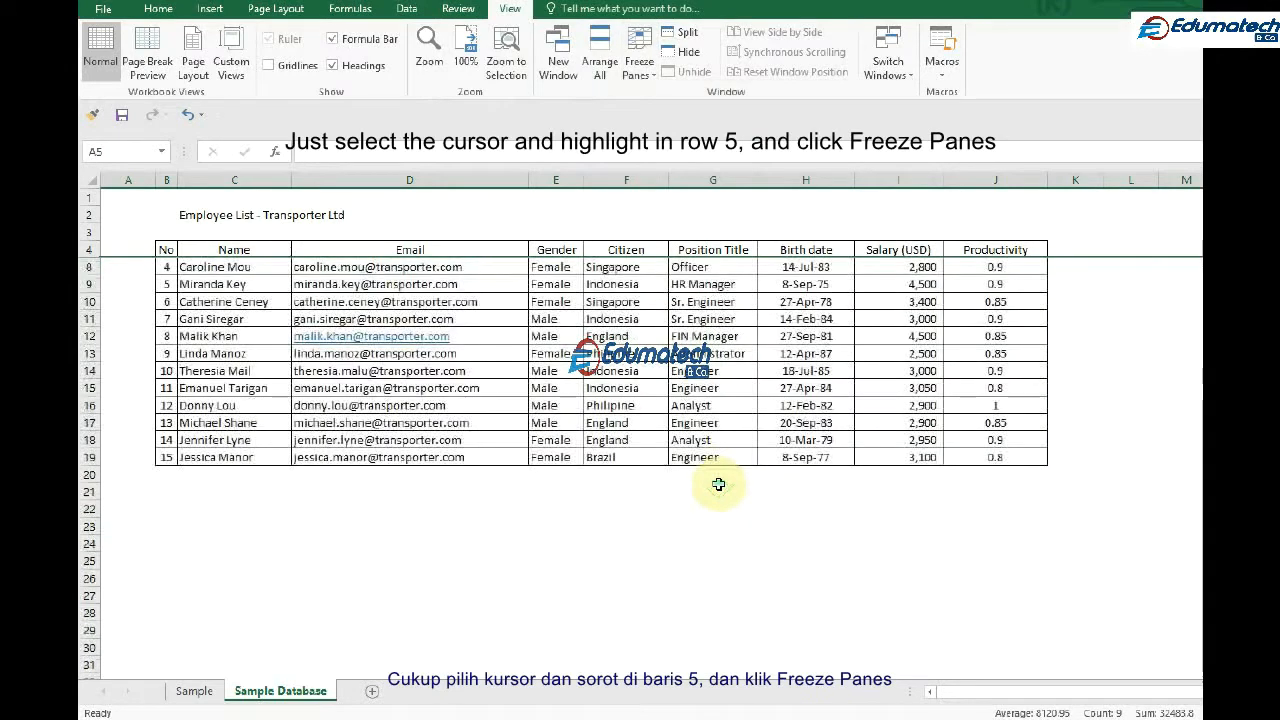
scroll(718, 485, up, 1)
scroll(718, 485, down, 7)
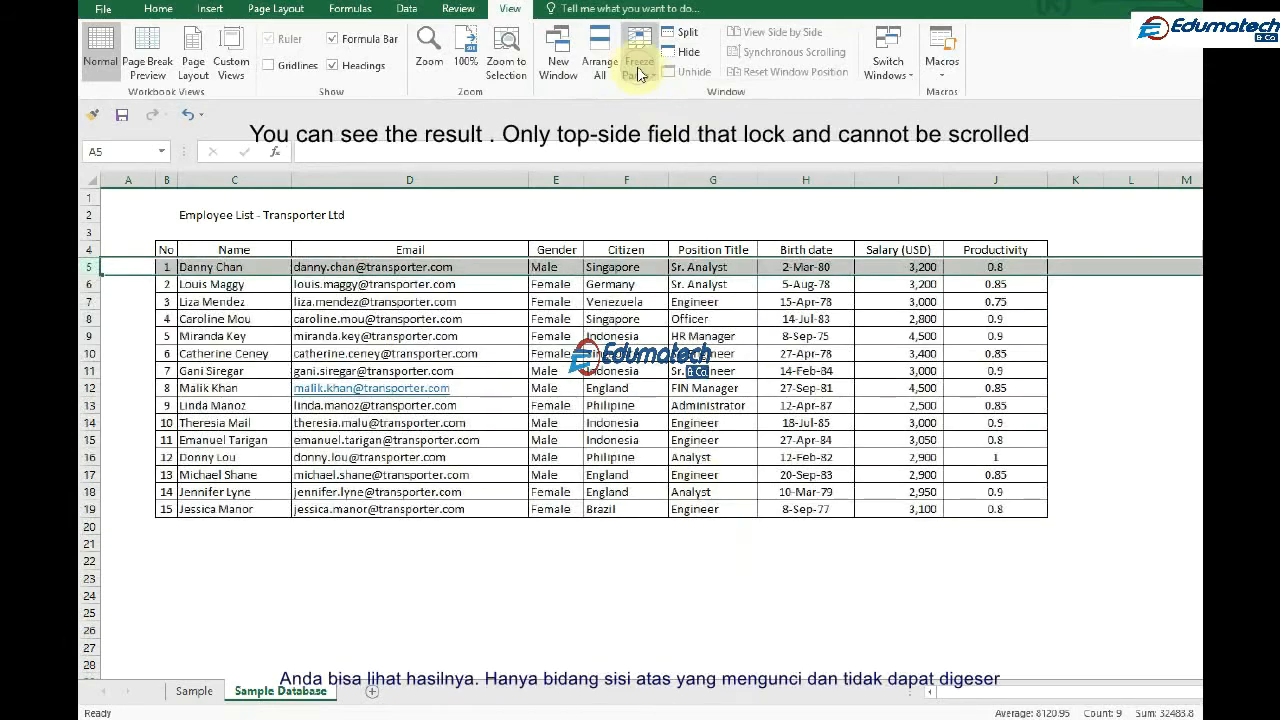
Unfreeze the header rows and freeze the columns before column D so the No and Name columns stay in view
click(639, 52)
click(677, 112)
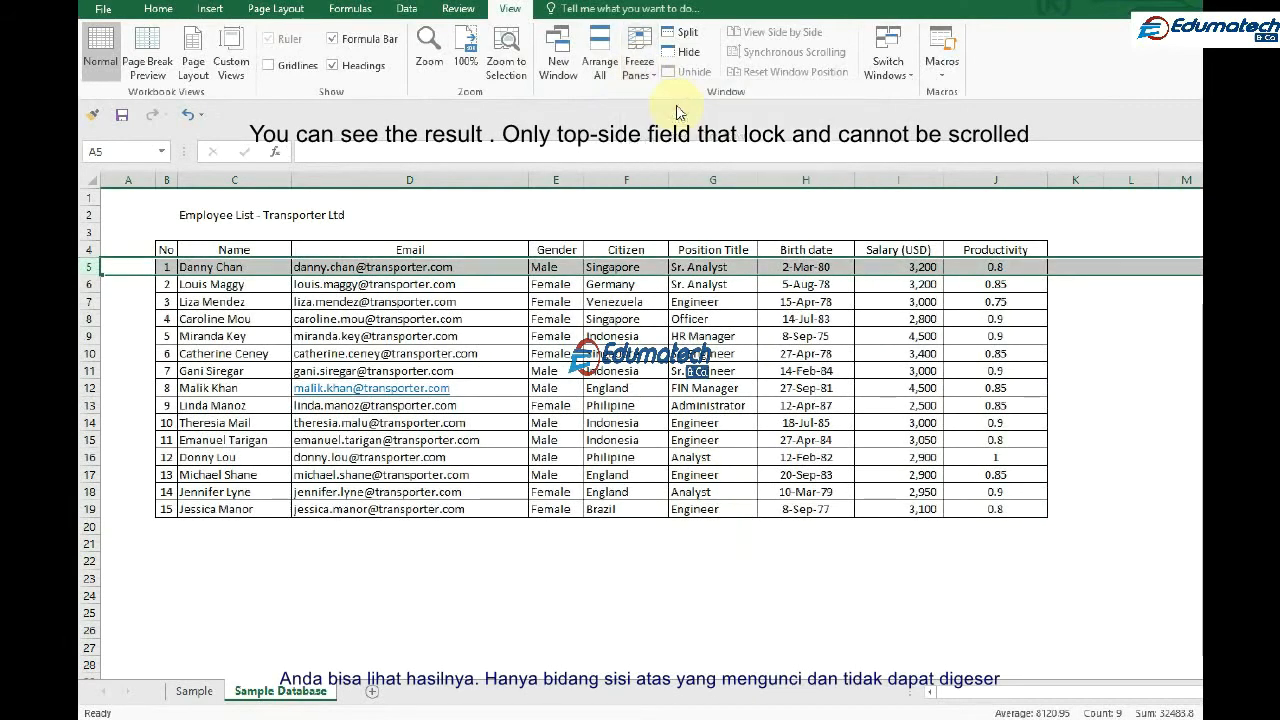
click(331, 180)
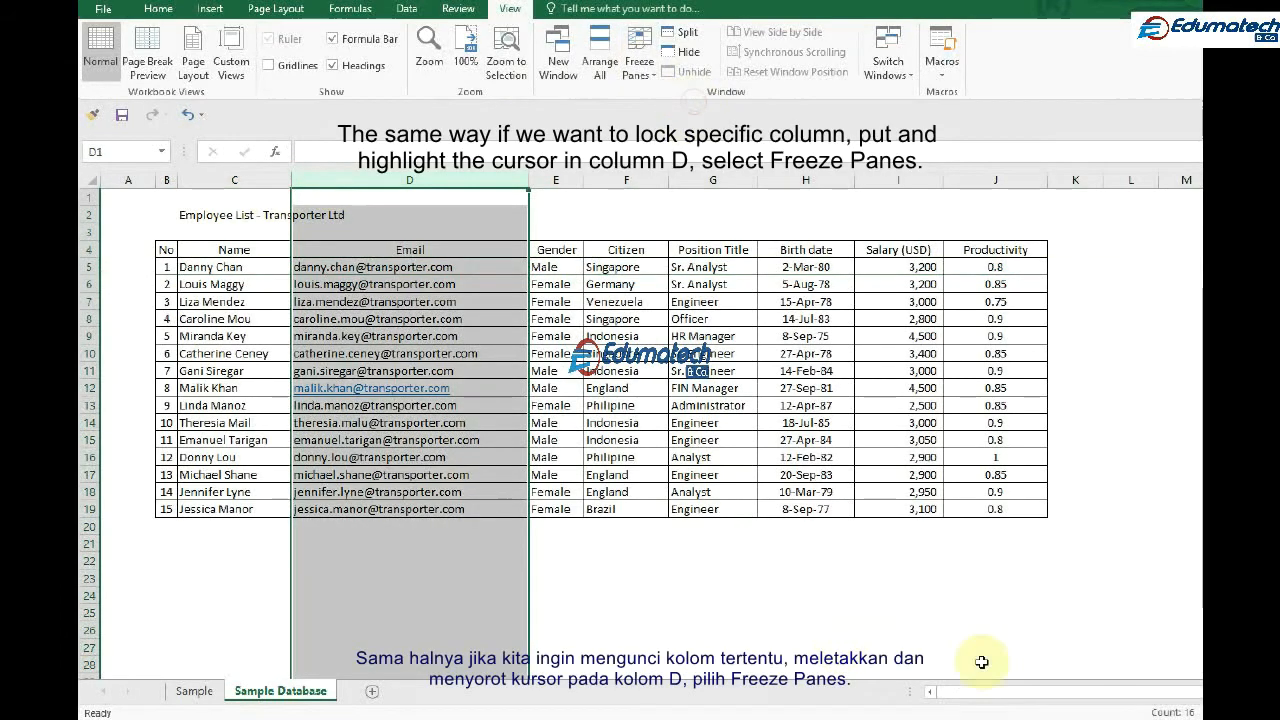
drag(979, 697, 1150, 709)
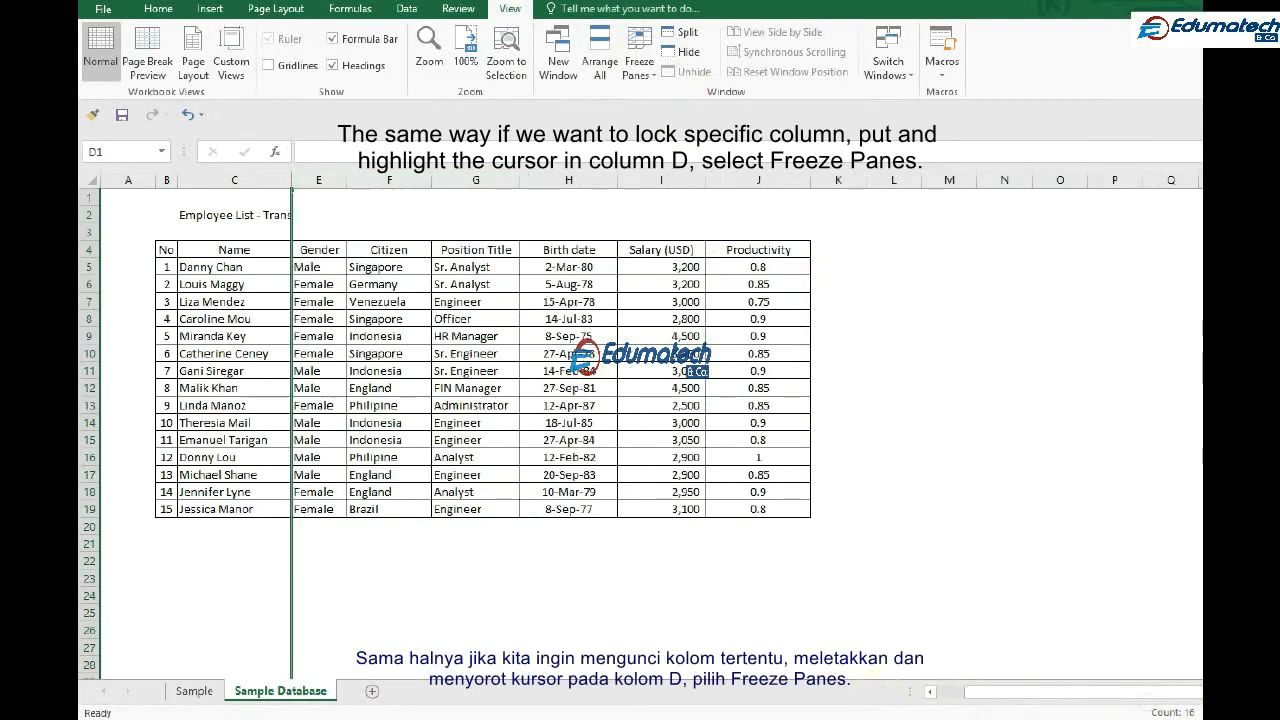
scroll(745, 438, right, 4)
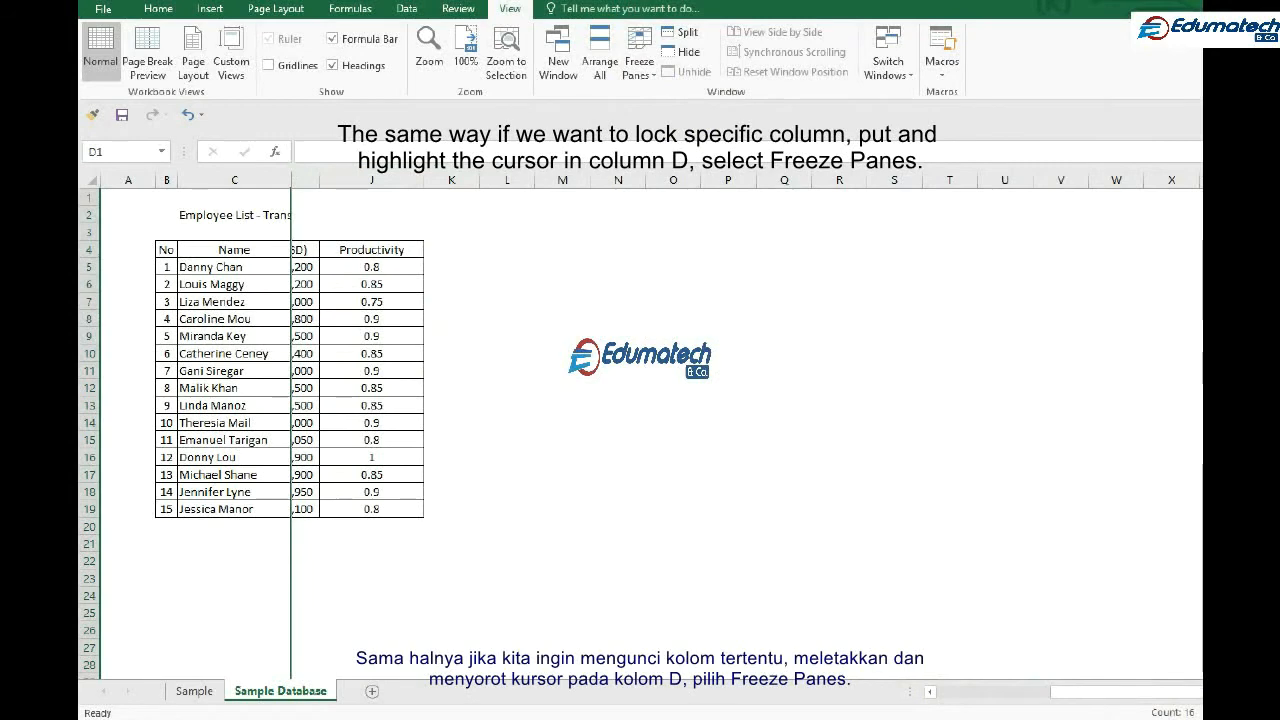
scroll(640, 380, left, 5)
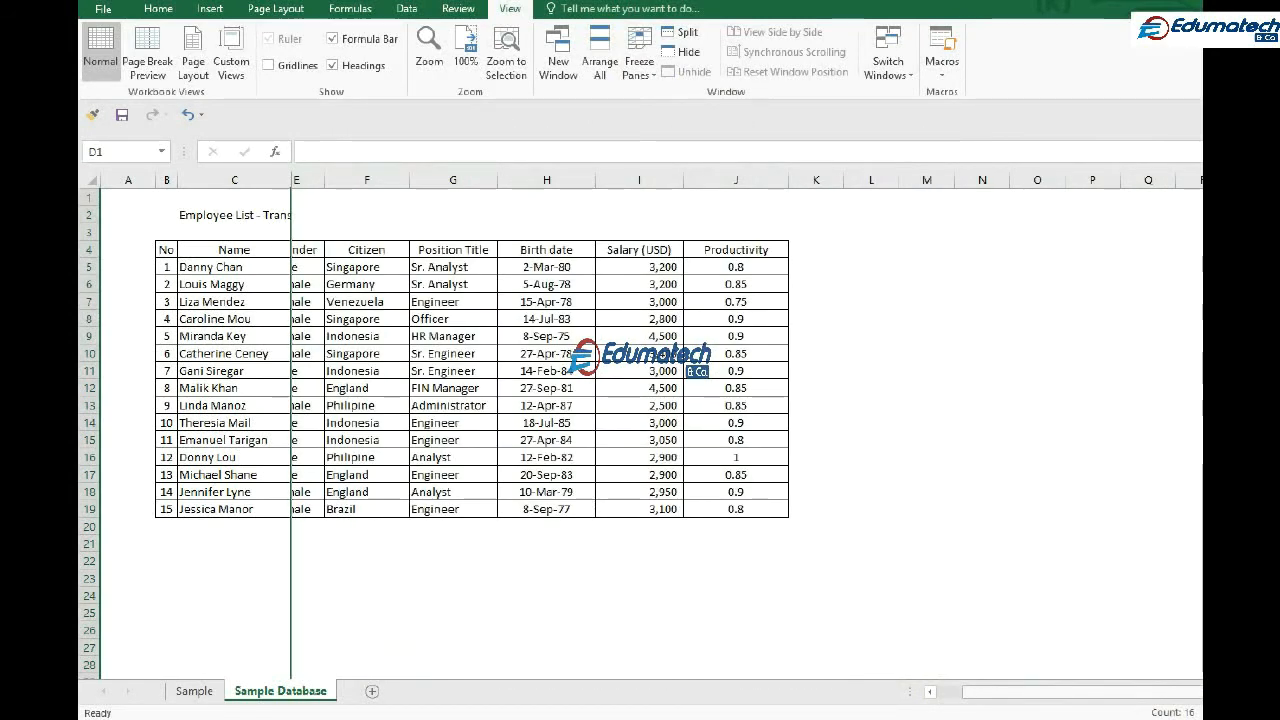
click(639, 55)
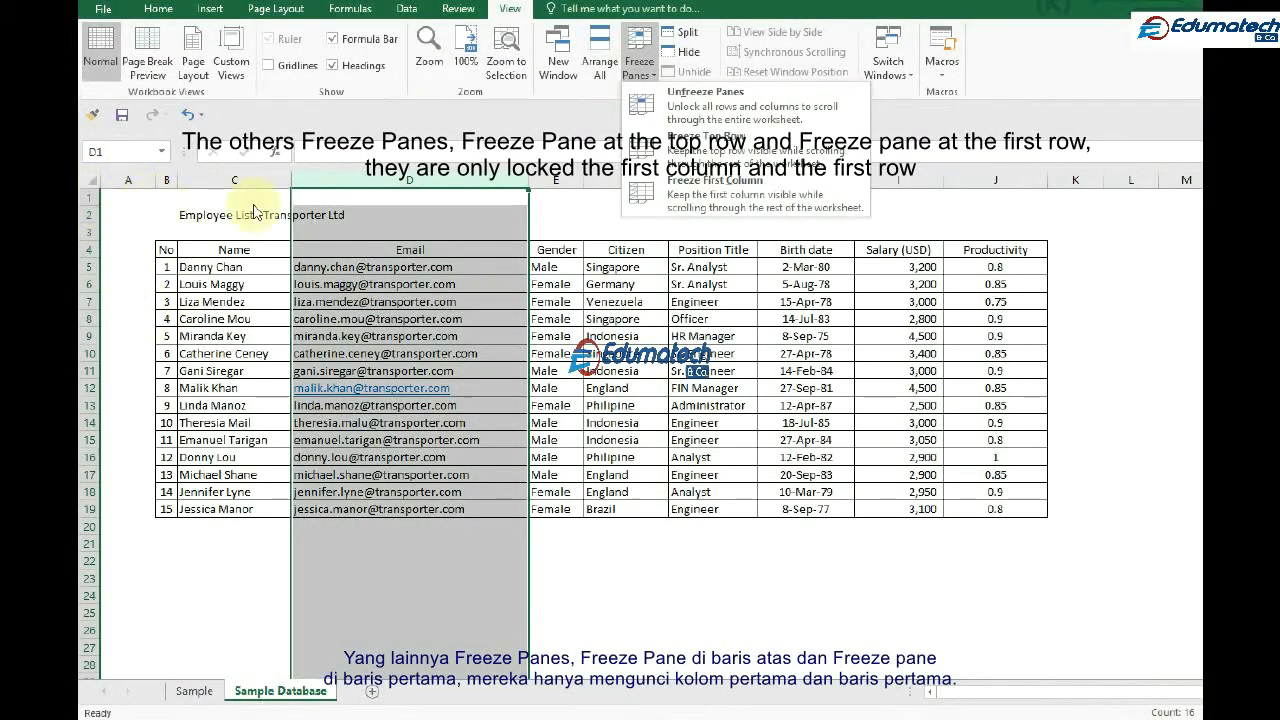
click(791, 343)
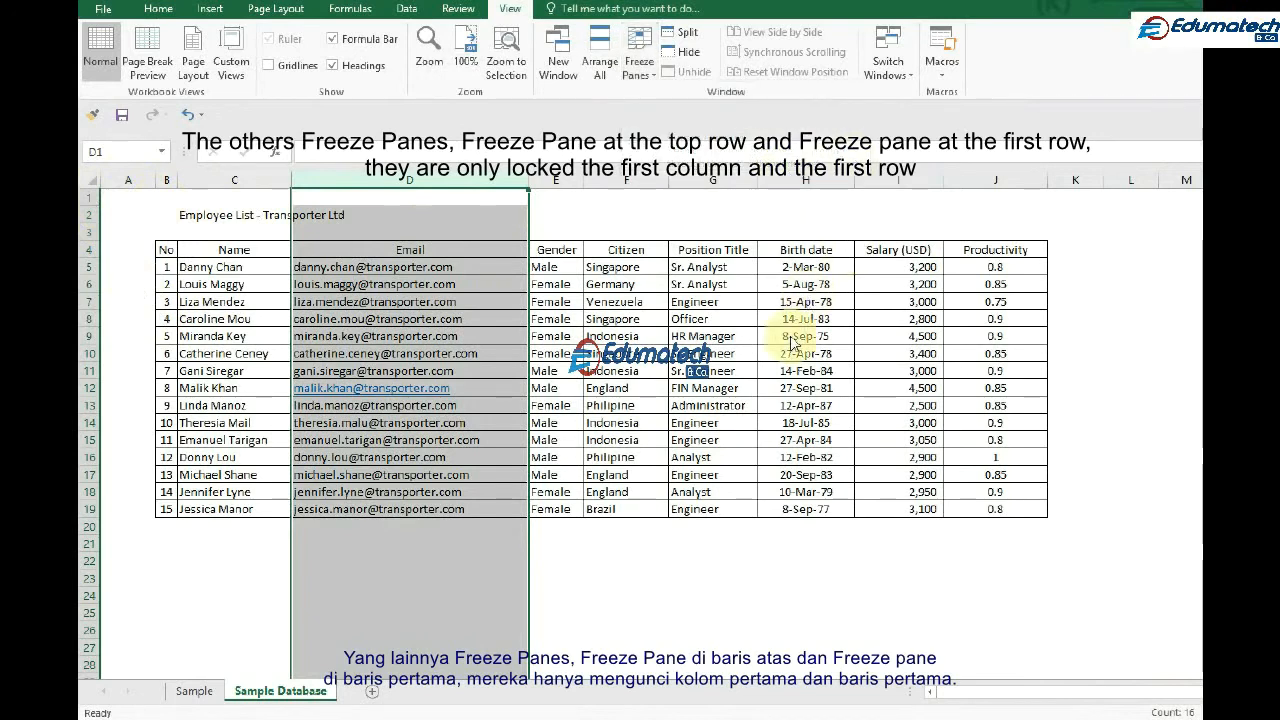
click(705, 372)
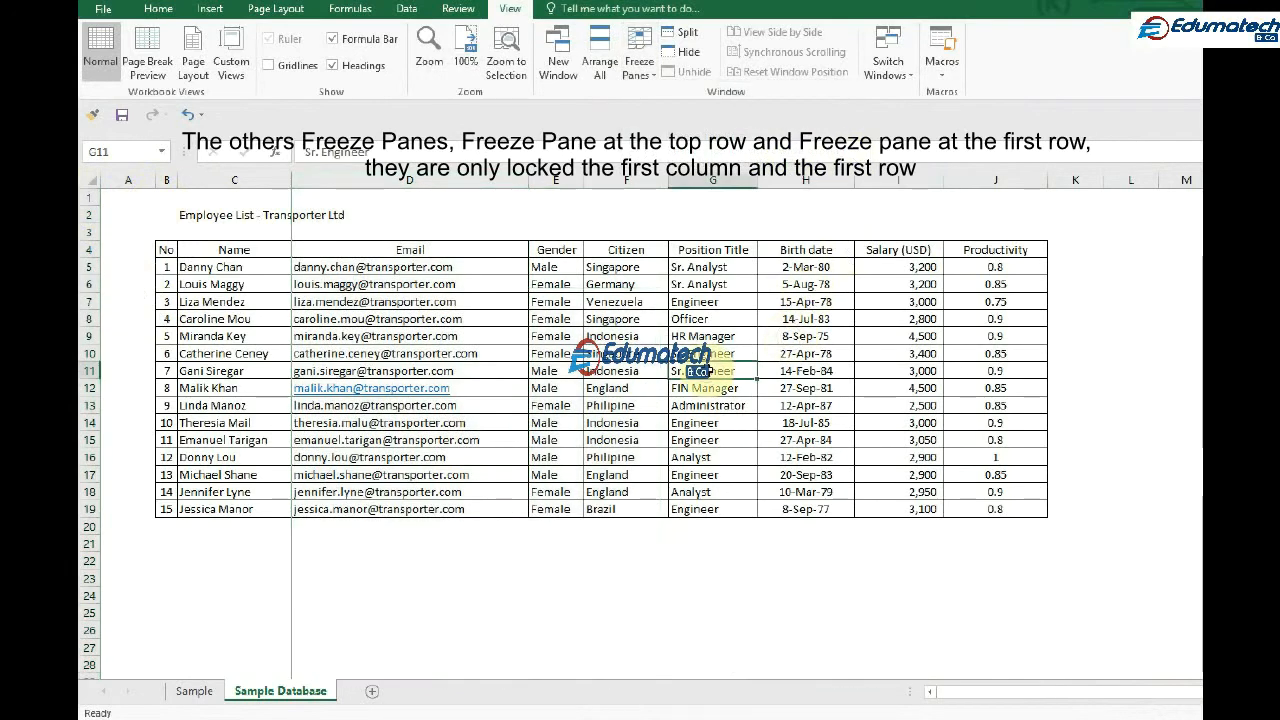